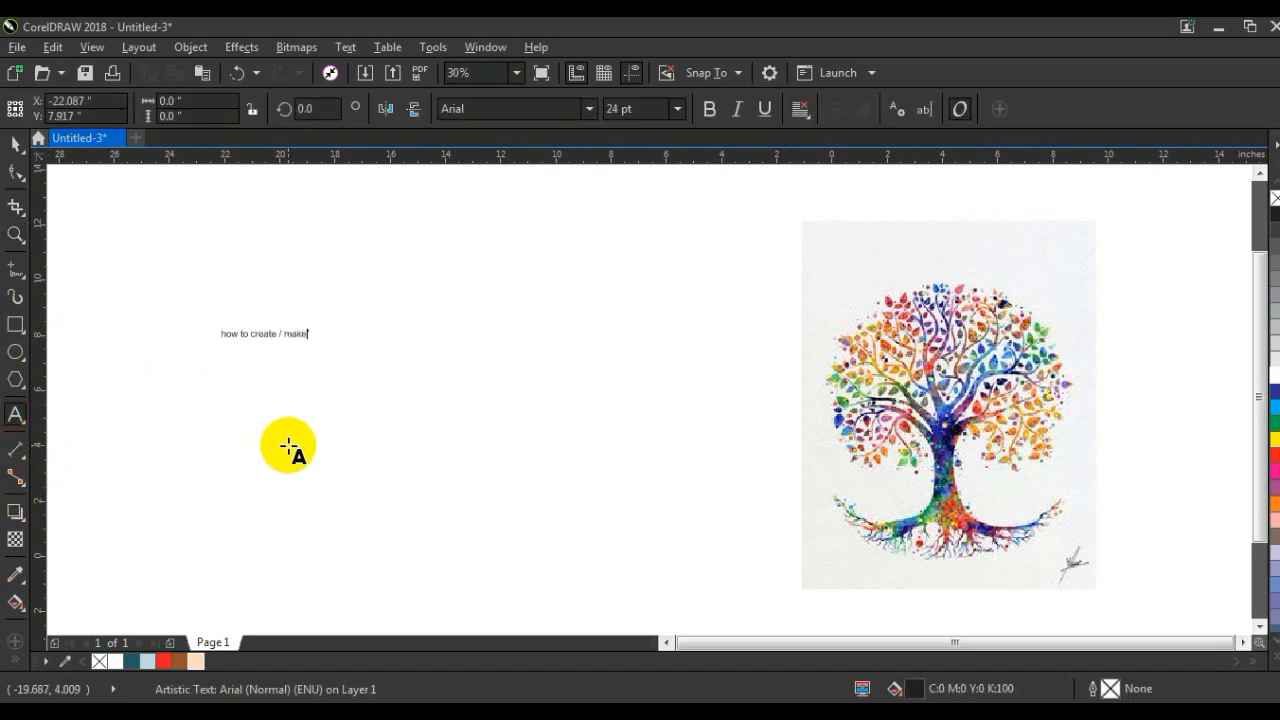
Step: Enlarge the text "how to create / make" to about 12 inches wide and place it above the colorful tree picture
key(ctrl+space)
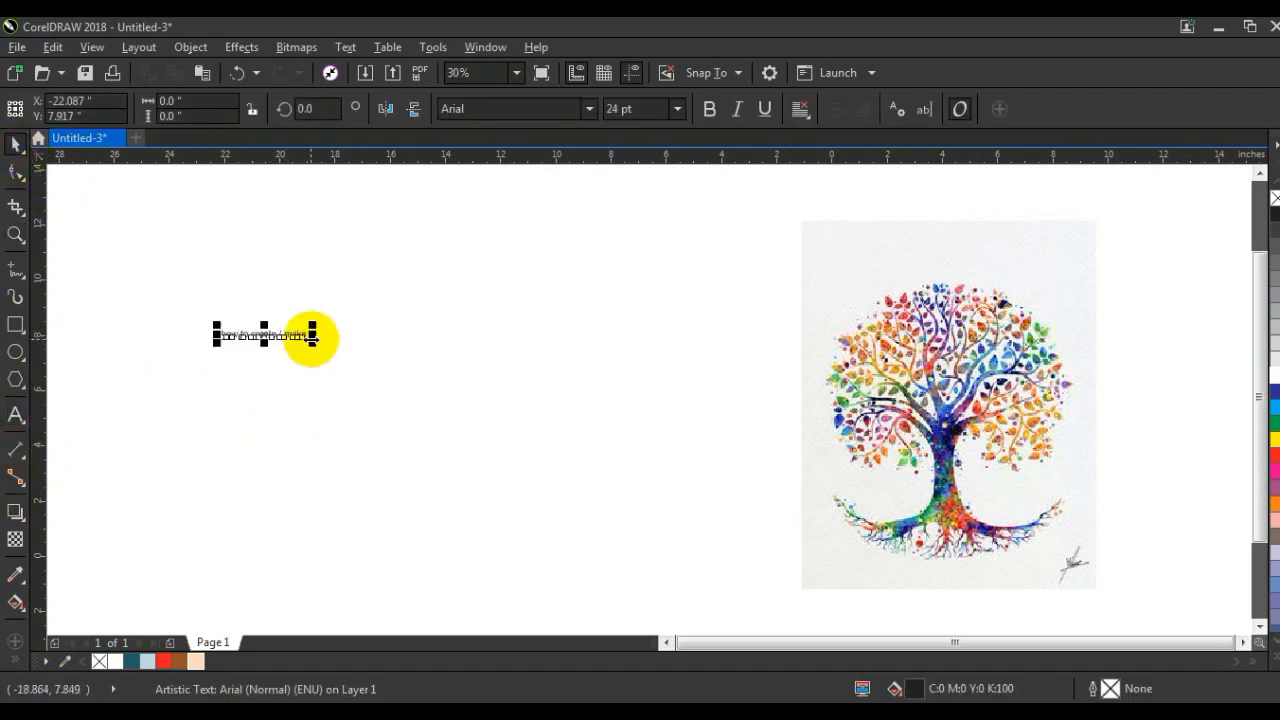
drag(312, 340, 1085, 192)
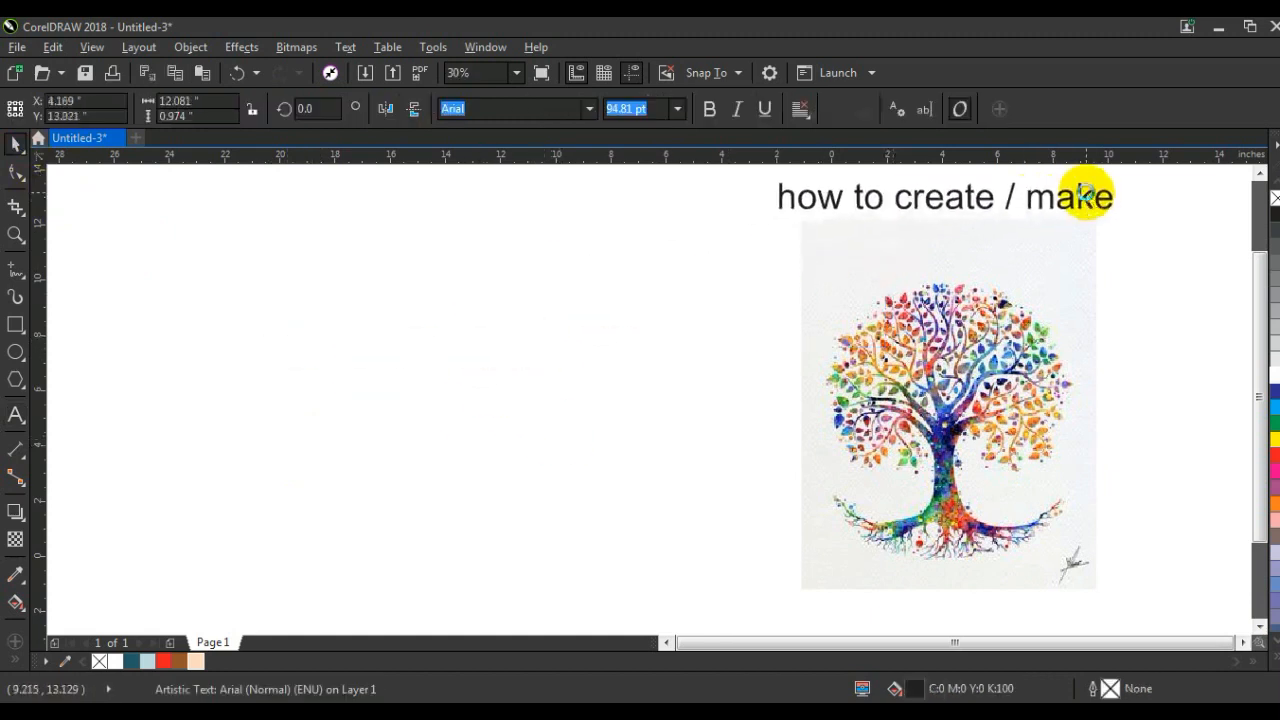
click(391, 547)
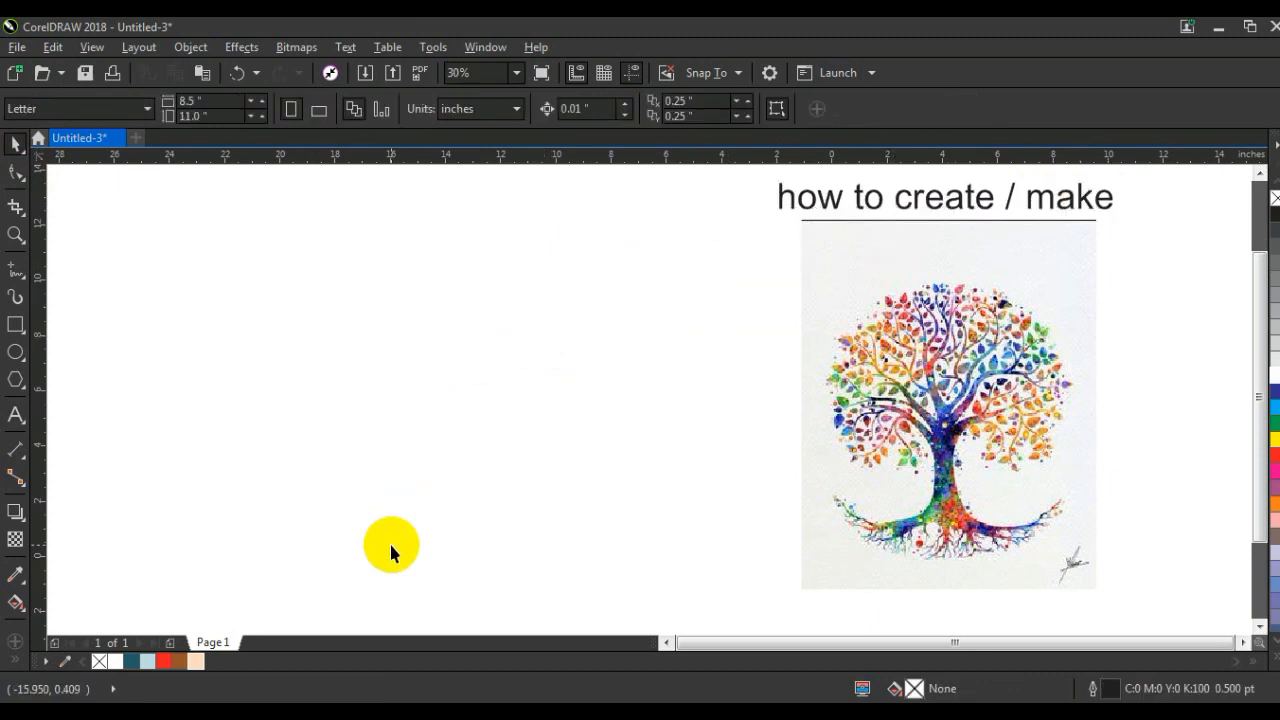
Step: Switch to the web browser and search Google Images for "vector tree black"
click(229, 711)
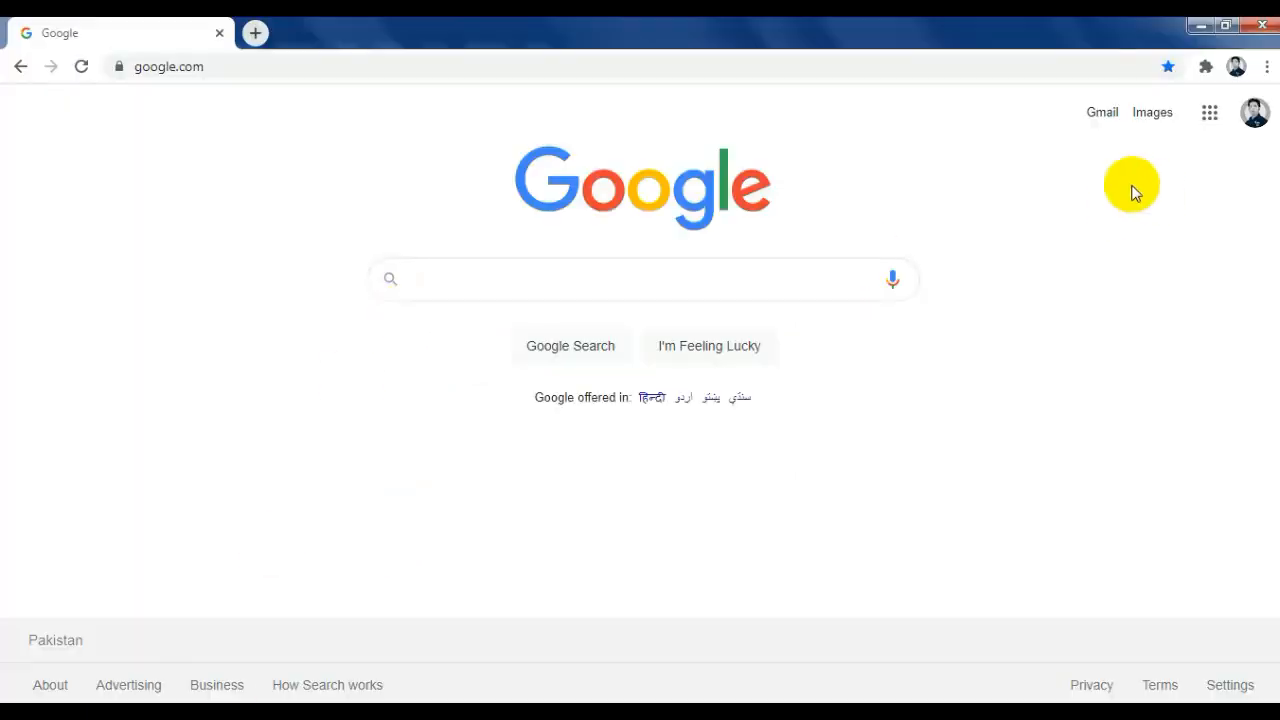
click(1152, 114)
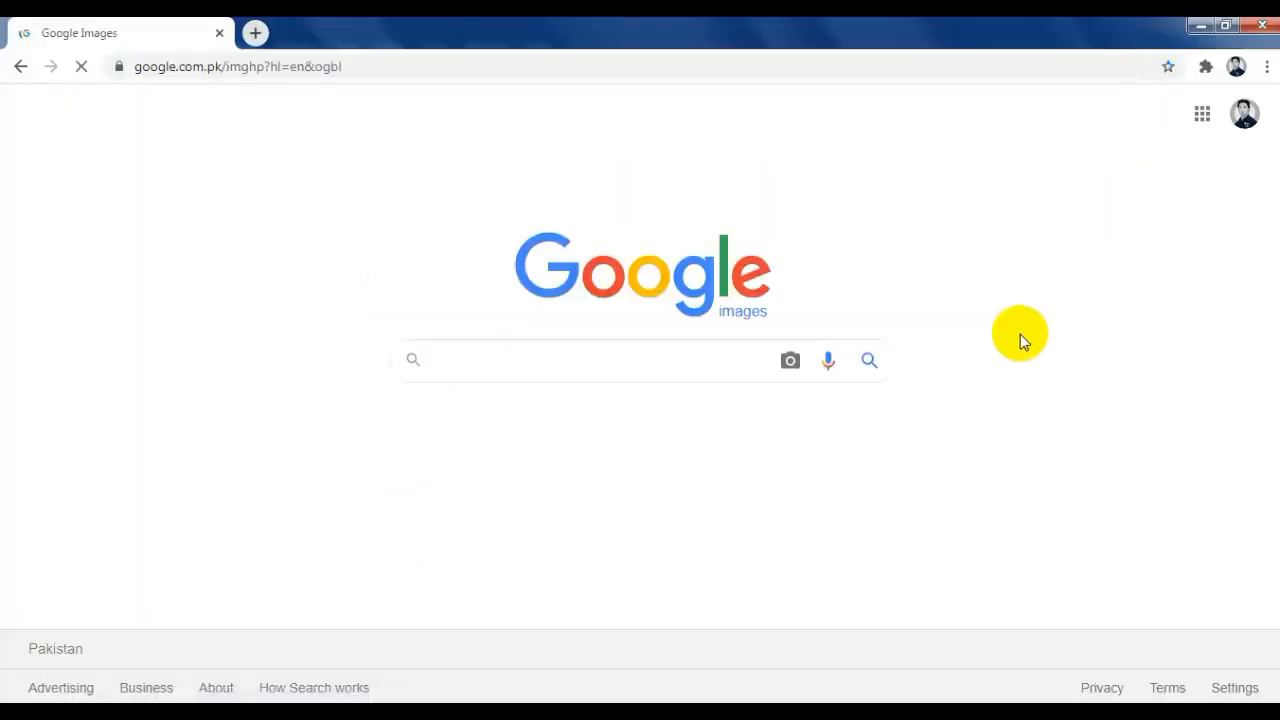
text(ve)
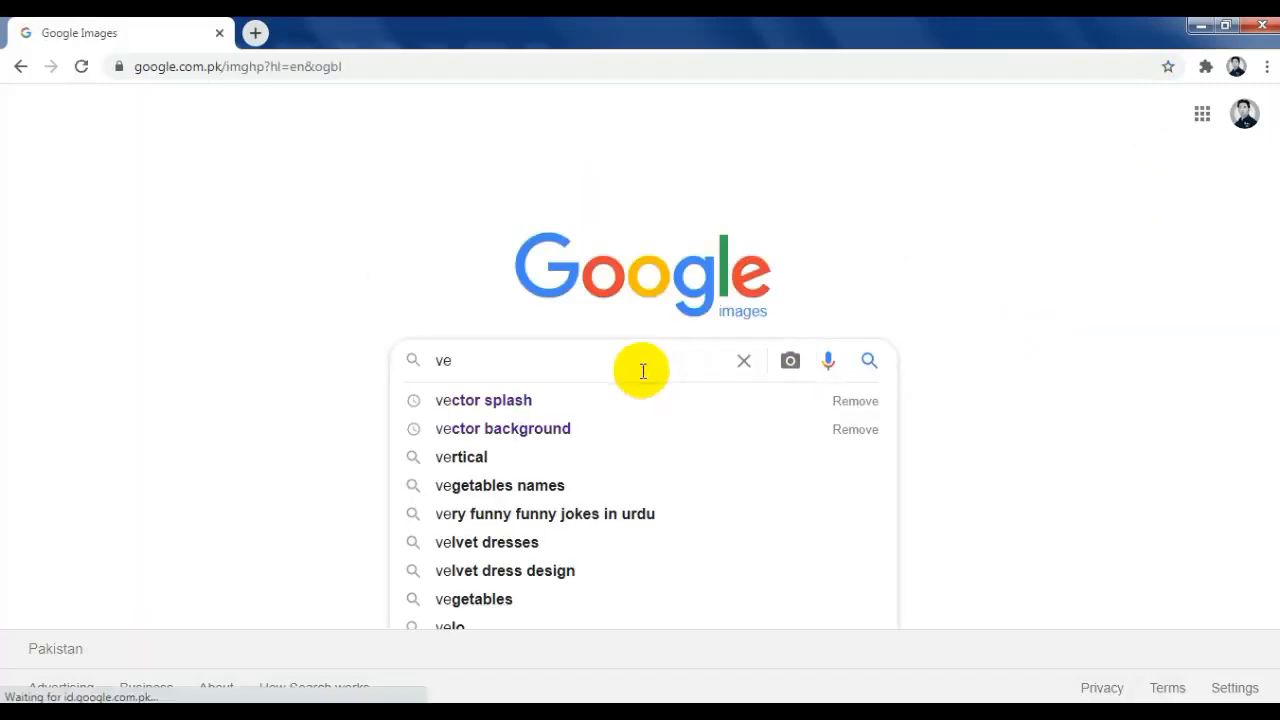
text(tor t)
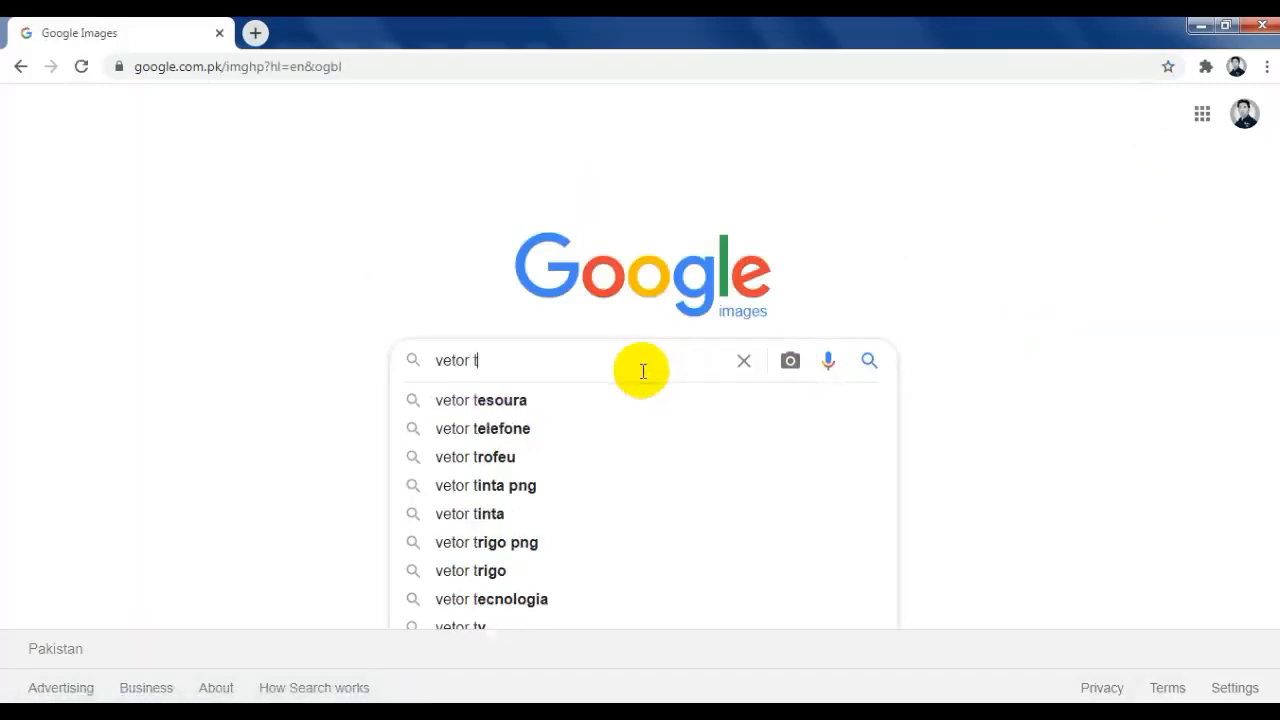
text(ree black)
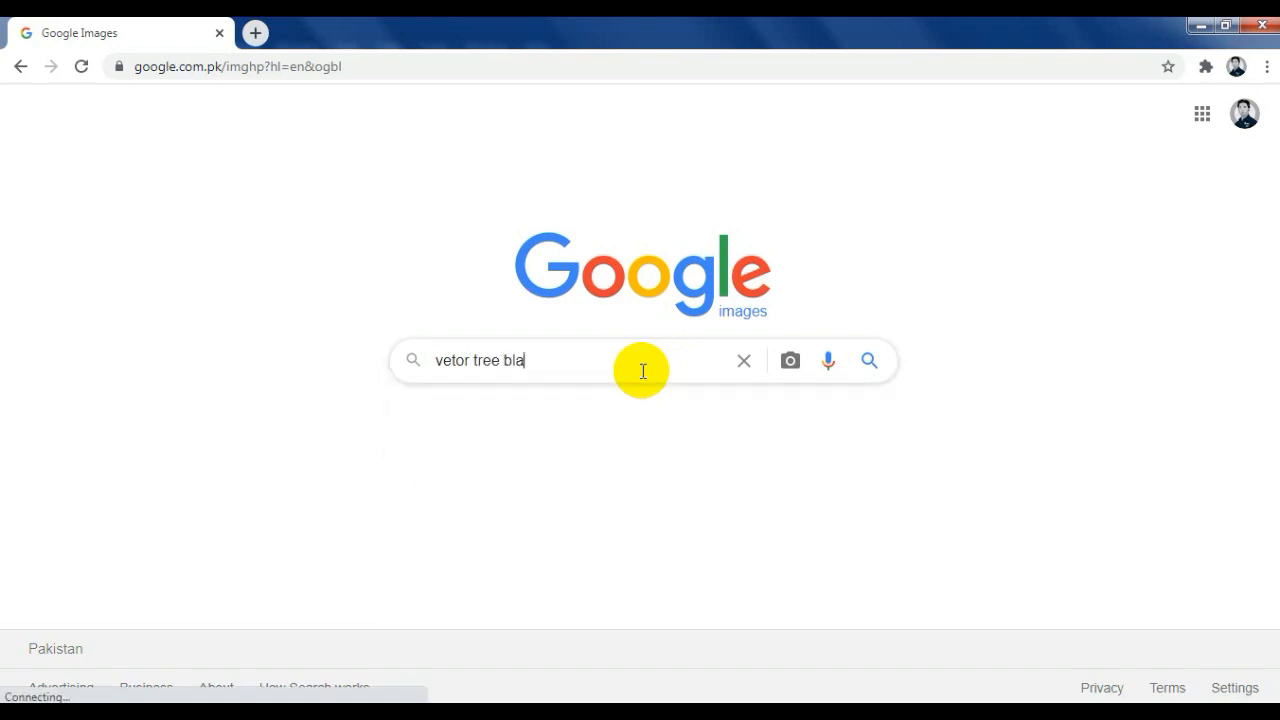
key(Return)
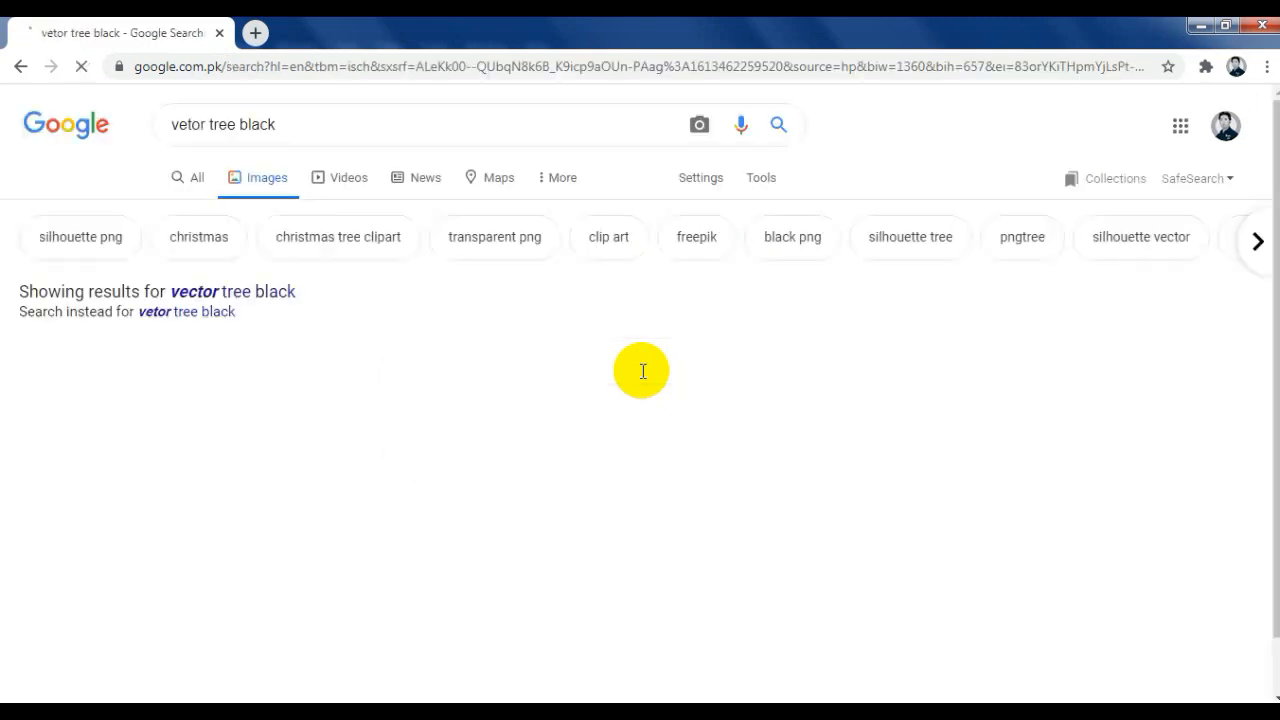
click(218, 289)
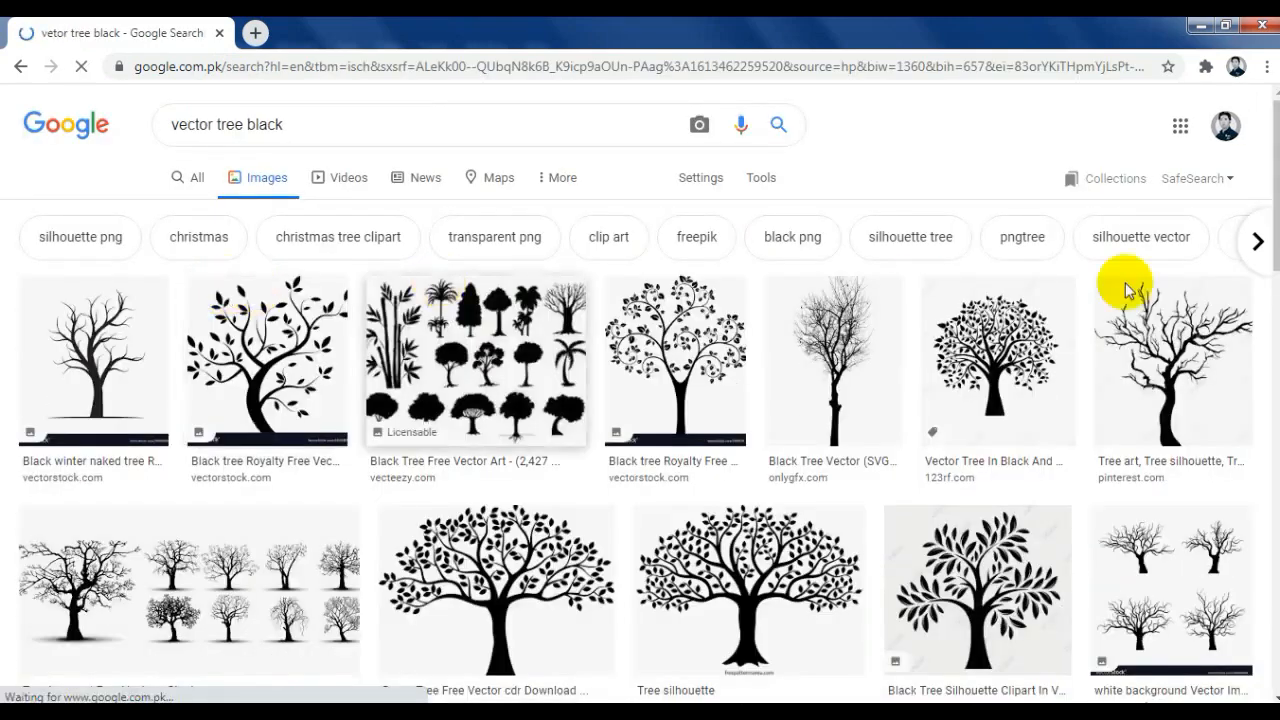
Step: Browse the black tree image results and preview the Vecteezy tree silhouette
scroll(1081, 288, down, 1)
scroll(1078, 292, down, 2)
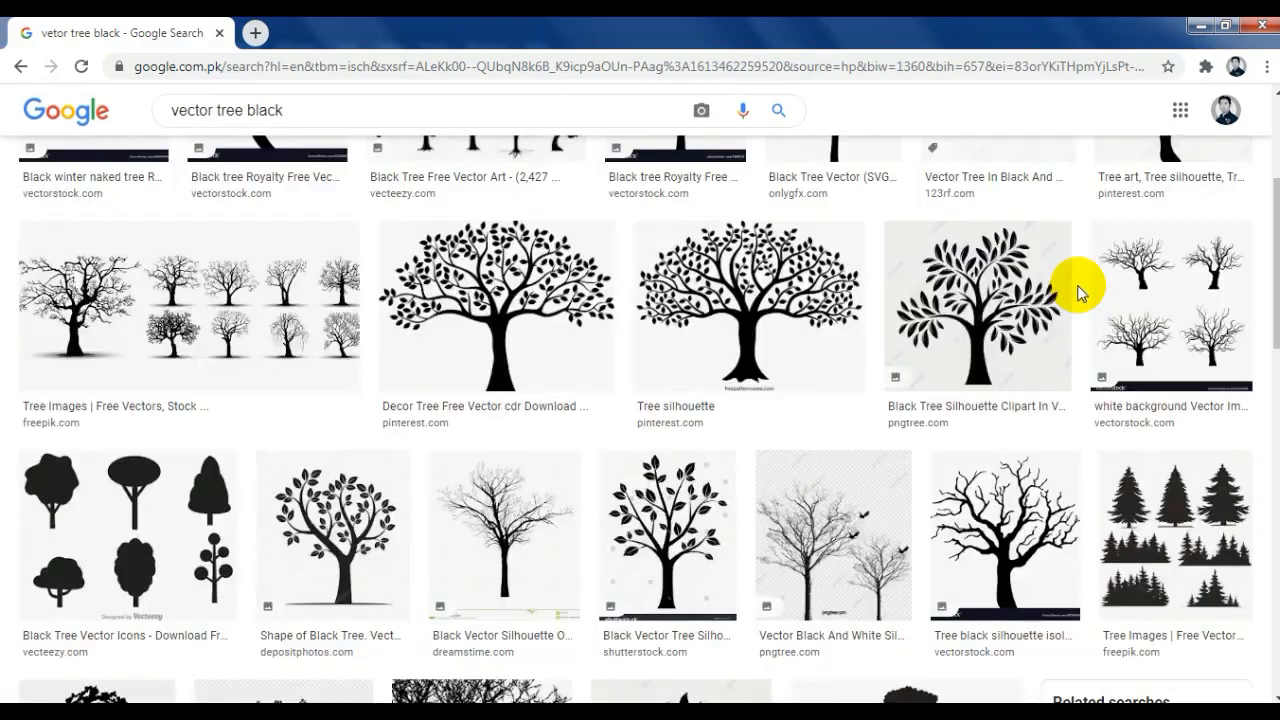
scroll(1078, 292, down, 3)
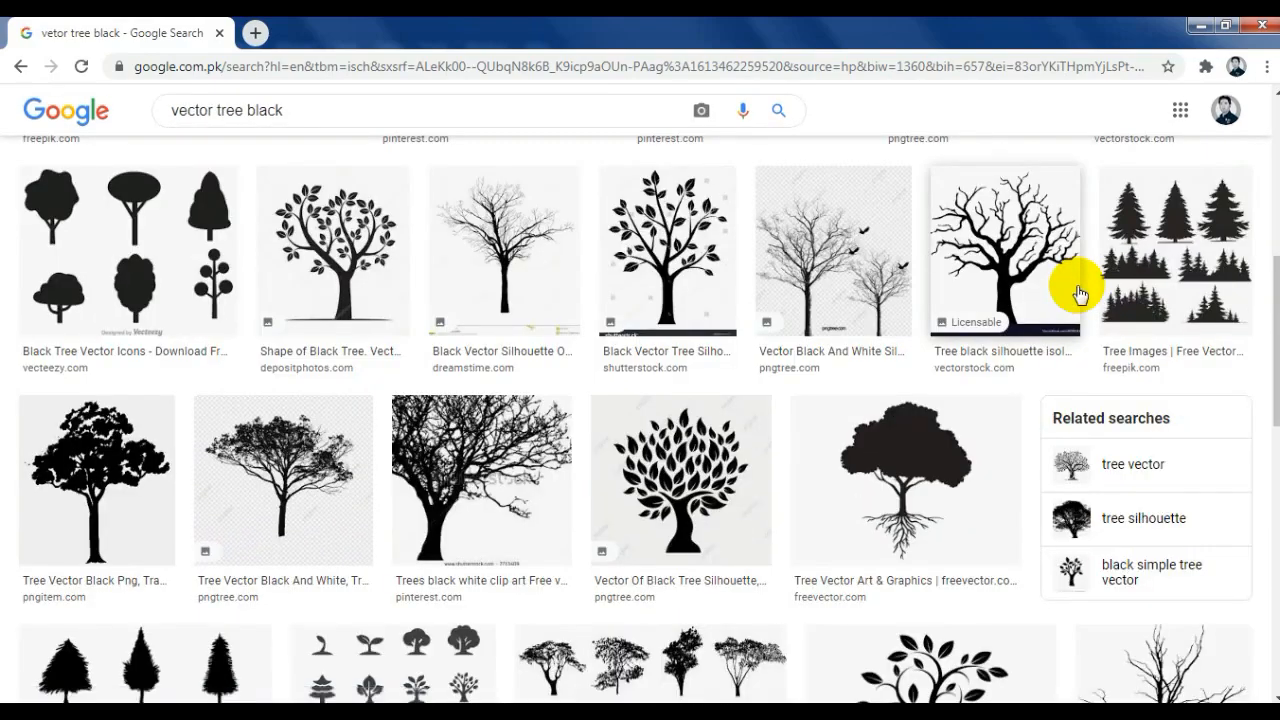
scroll(1078, 293, down, 2)
scroll(1078, 293, down, 2)
scroll(1077, 291, down, 4)
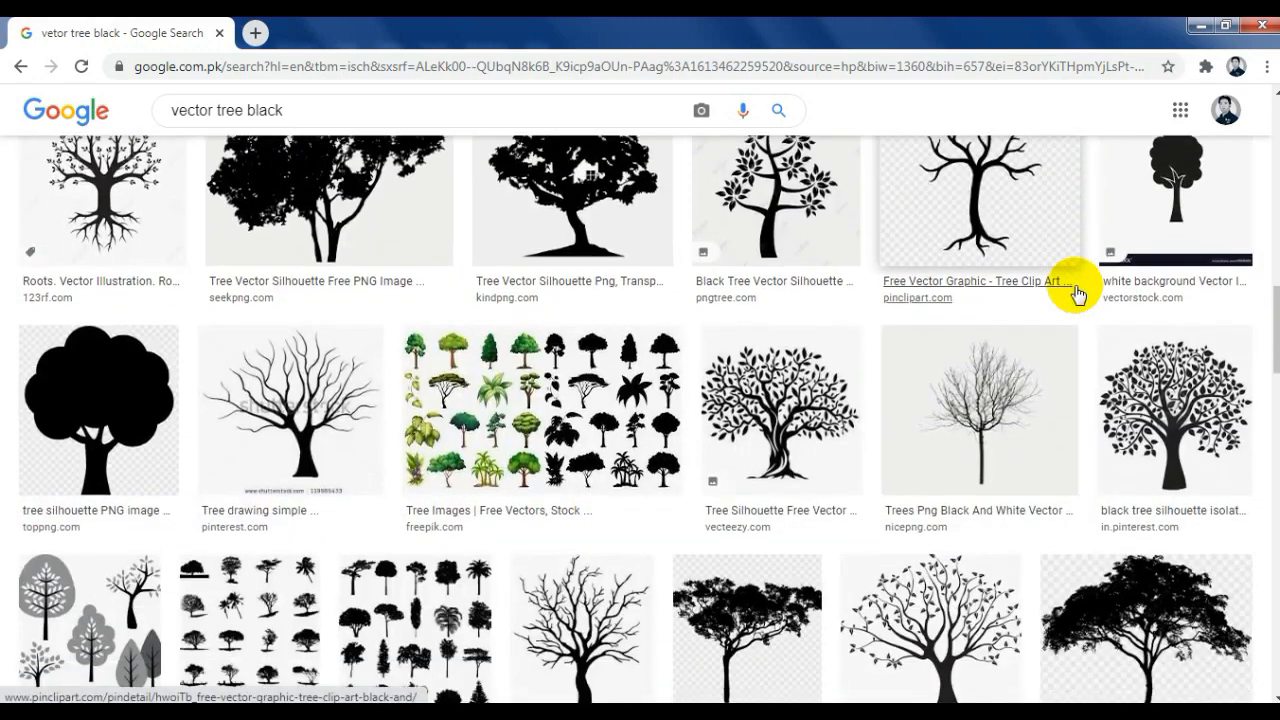
click(800, 414)
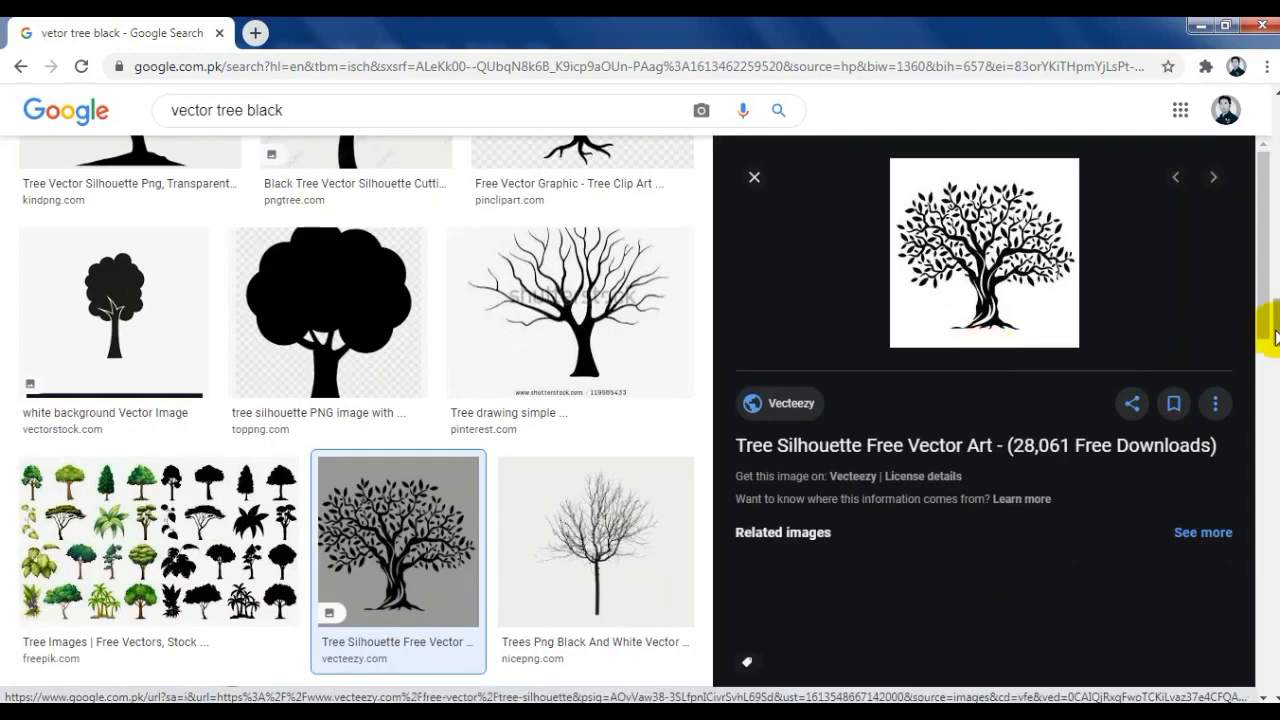
Step: Filter the tree image results to the Large size only
drag(1268, 325, 1262, 185)
scroll(580, 243, up, 10)
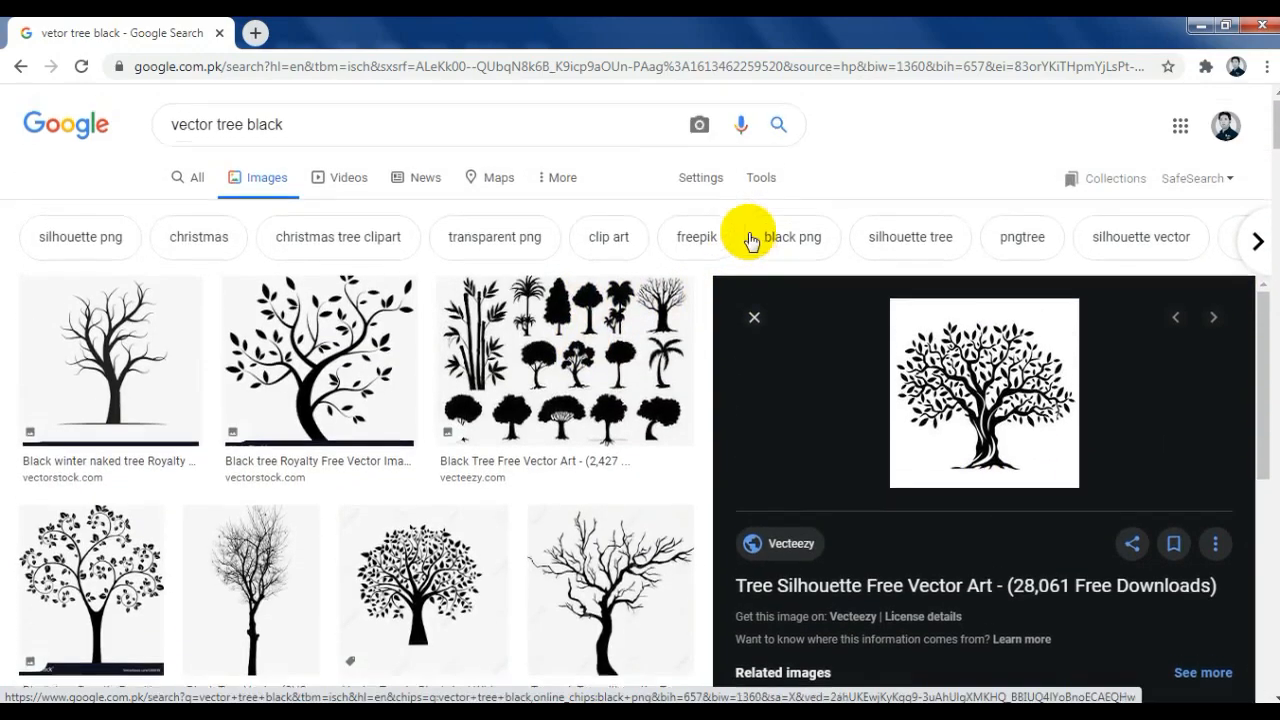
click(760, 177)
click(188, 216)
click(171, 277)
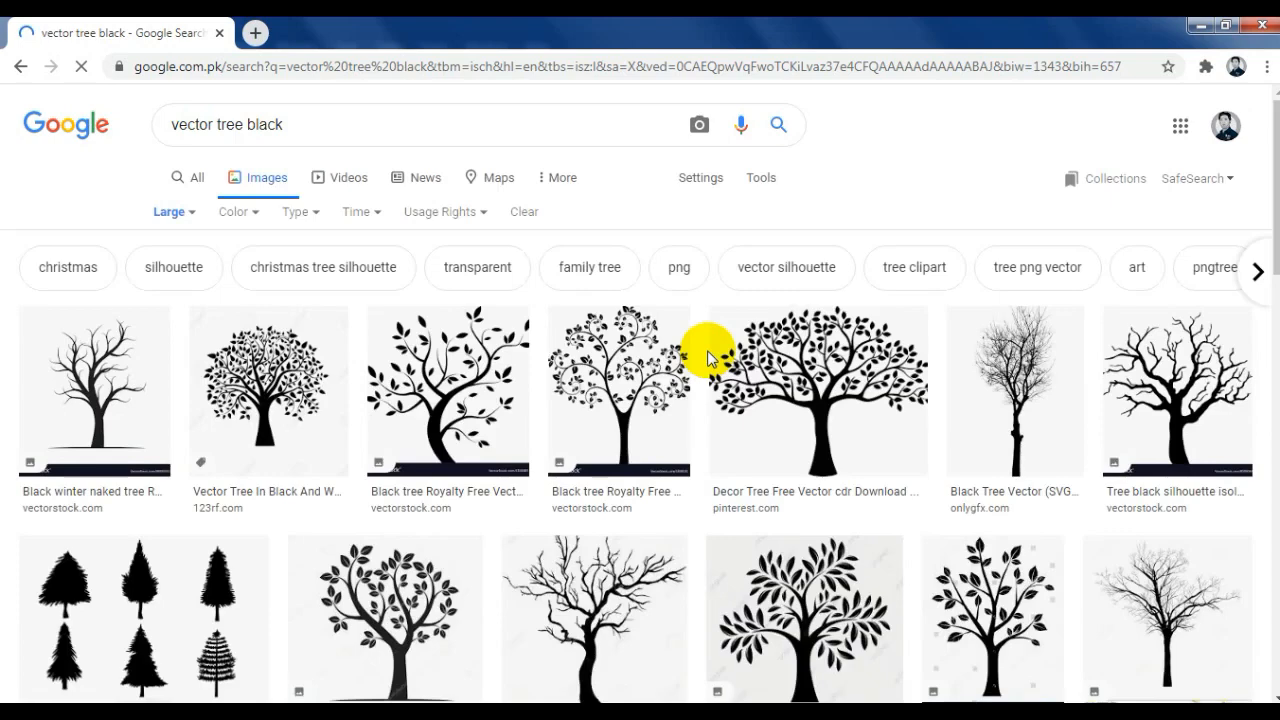
Step: Open the preview of a round-crowned leafy black tree from the large results and copy its image
scroll(707, 358, down, 1)
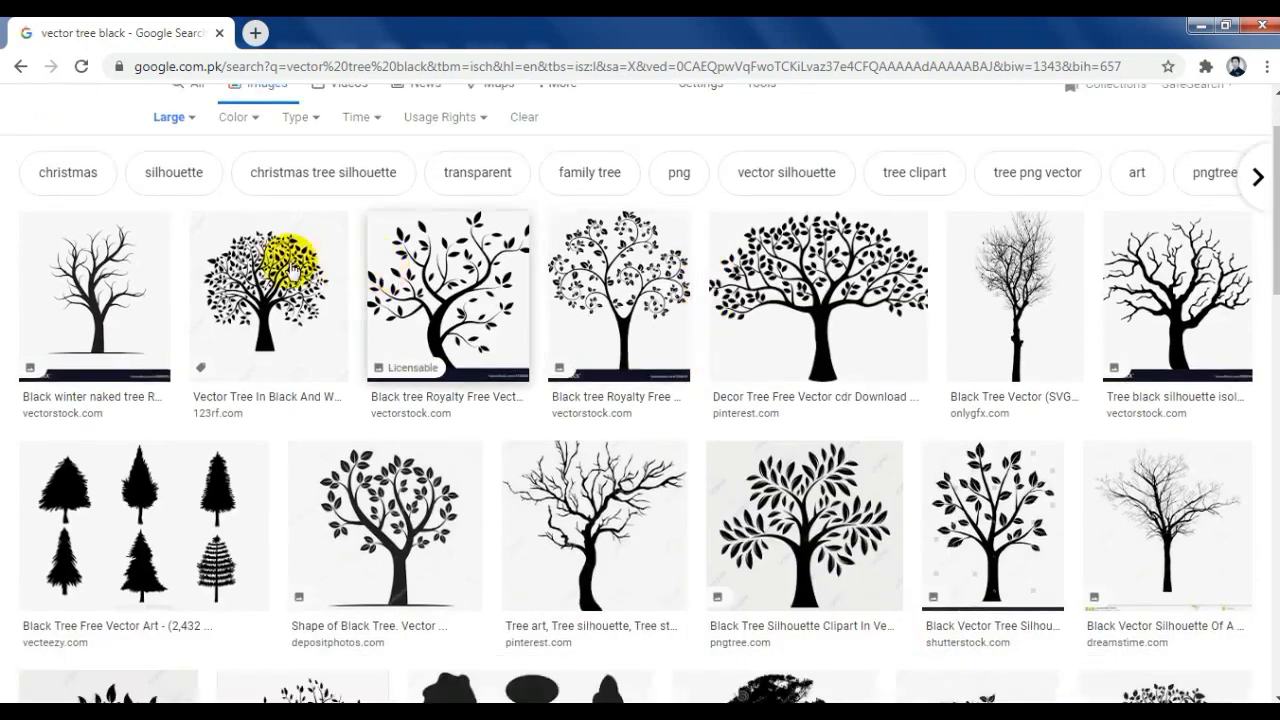
click(288, 264)
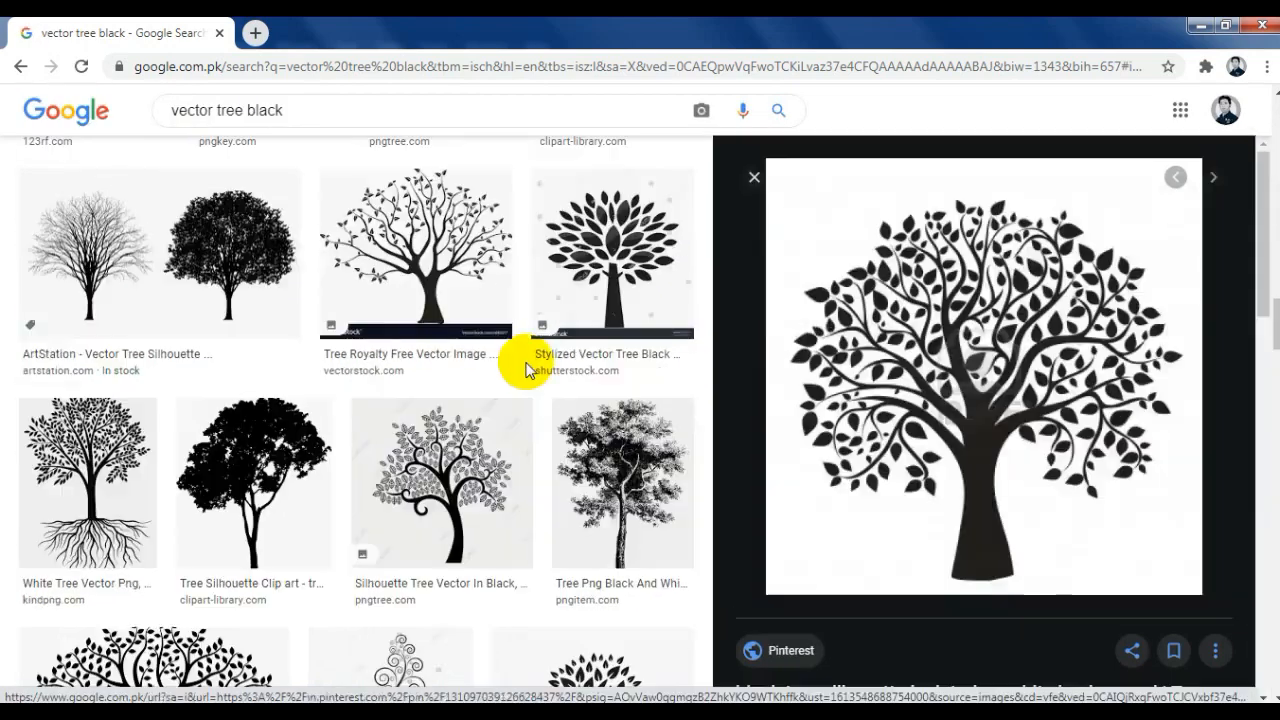
right_click(993, 338)
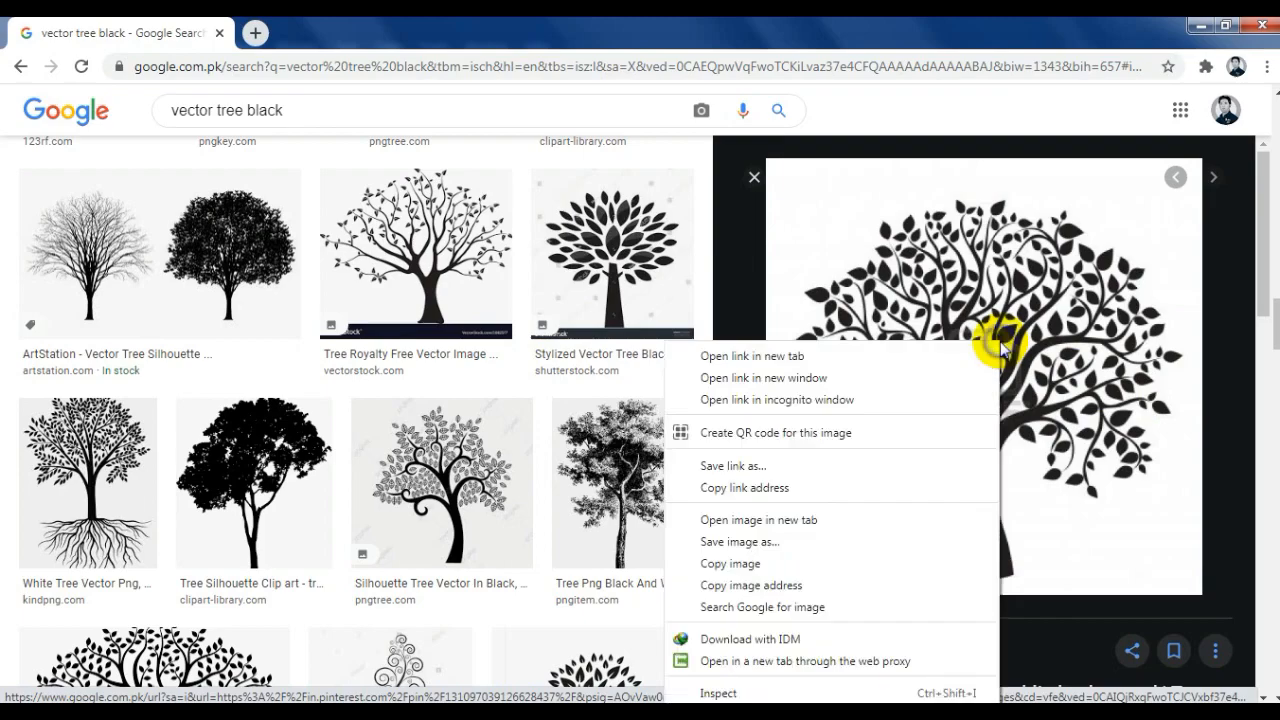
click(725, 562)
Step: Switch back to CorelDRAW, paste the copied tree image and place it beside the colorful reference tree
key(alt+Tab)
right_click(395, 363)
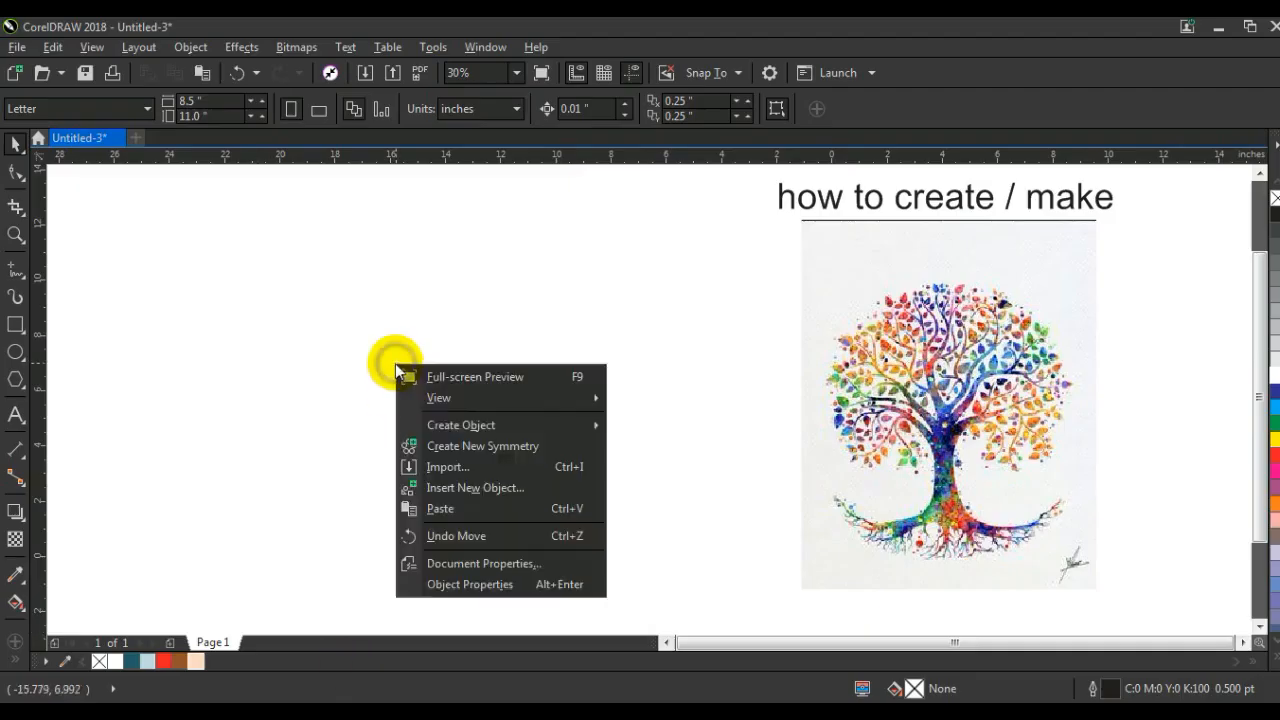
click(418, 507)
drag(988, 400, 511, 370)
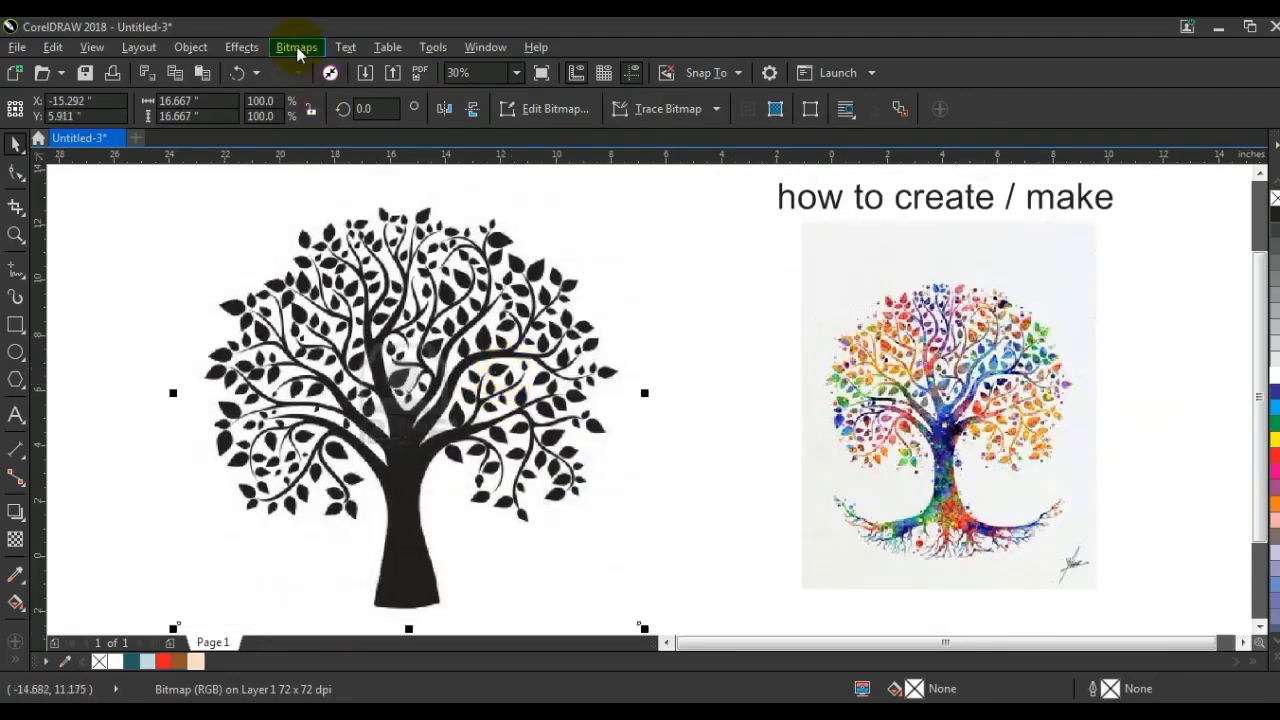
Step: Darken the black tree bitmap by applying a Gamma adjustment with a value of 0.48
click(250, 48)
mouse_move(272, 76)
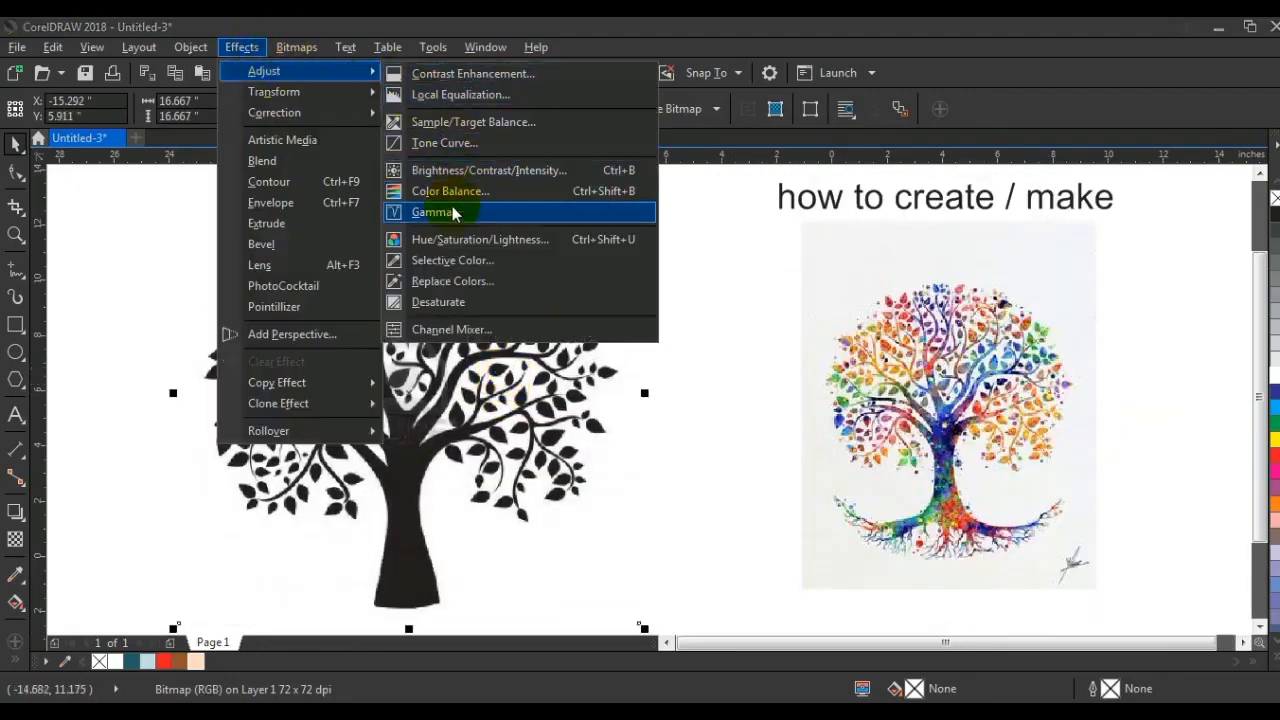
click(450, 214)
drag(550, 303, 755, 286)
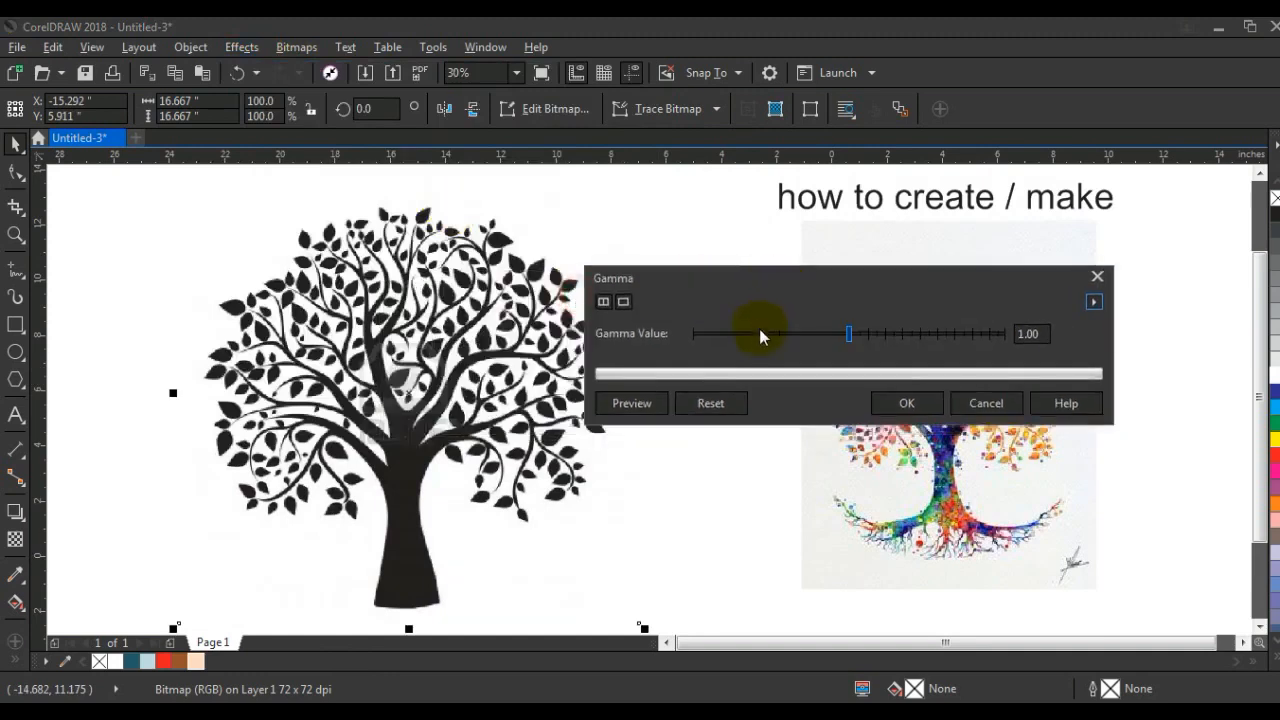
click(650, 407)
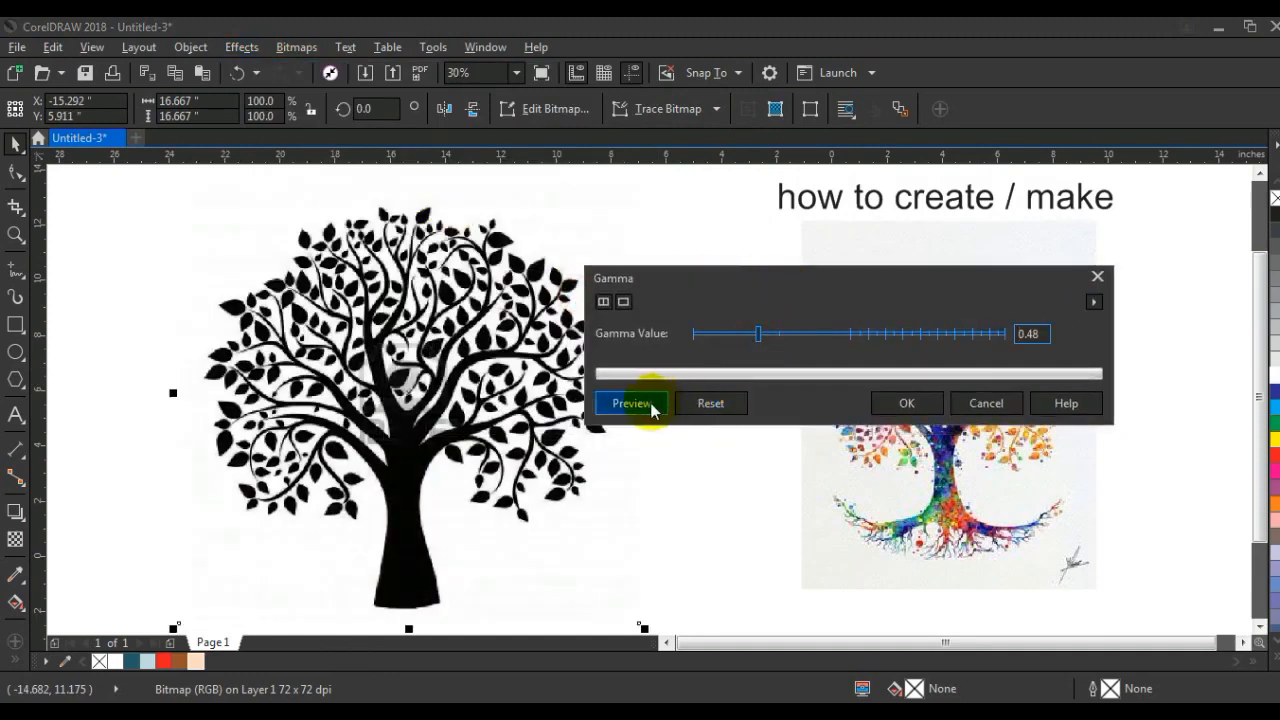
click(901, 404)
Step: Lighten the tree bitmap to dark gray with a Brightness/Contrast/Intensity adjustment, clearing the faint watermark
click(241, 47)
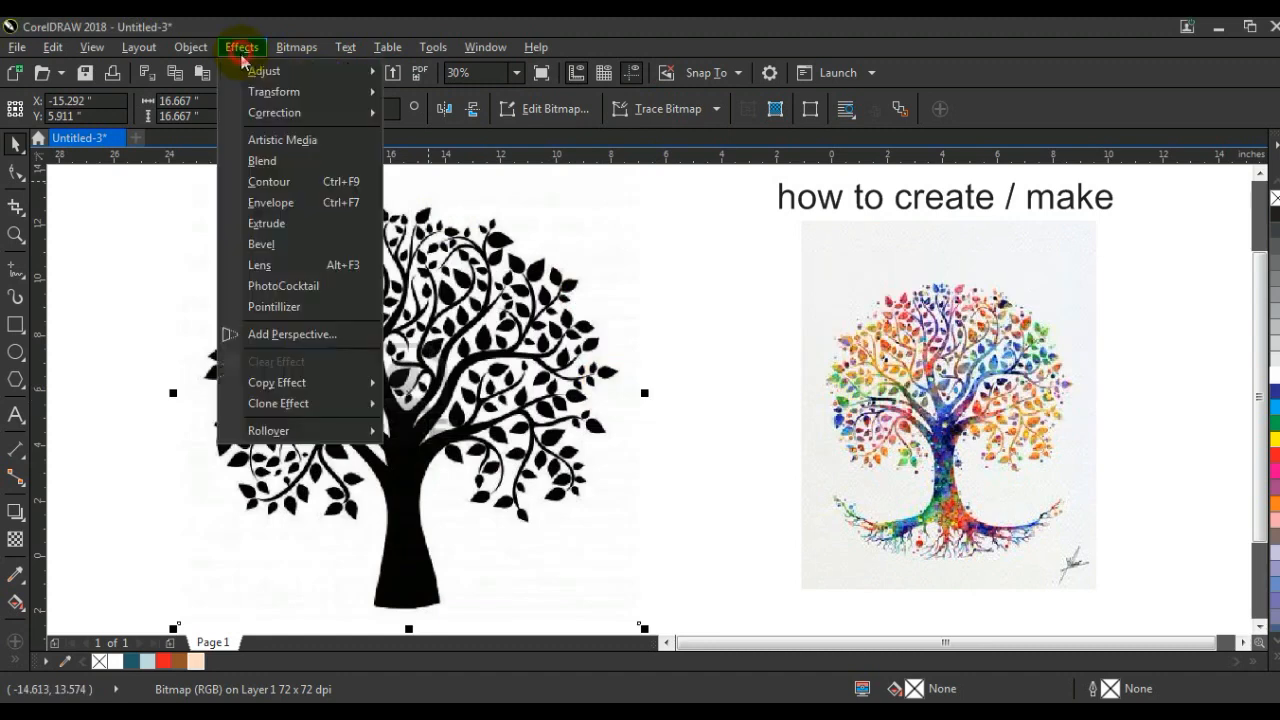
mouse_move(279, 72)
click(479, 168)
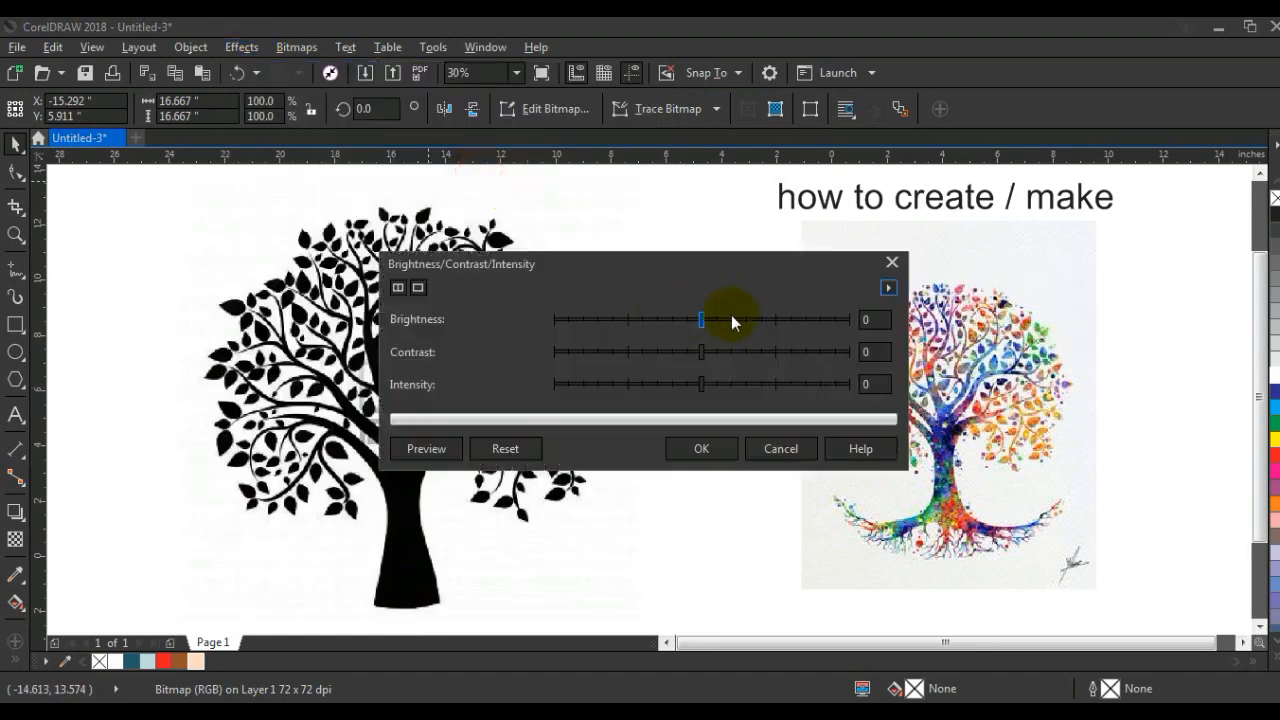
click(700, 448)
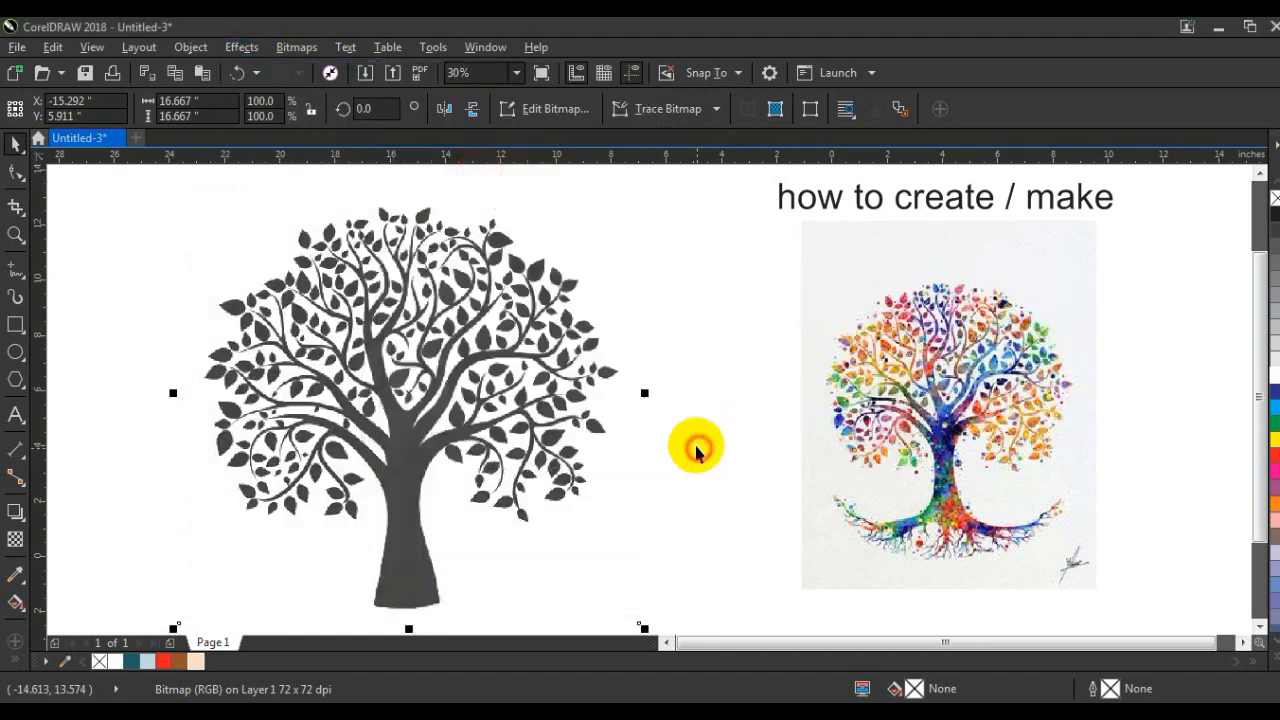
Step: Convert the tree bitmap to 1-bit black and white using the Line Art method with a threshold of 128
click(298, 48)
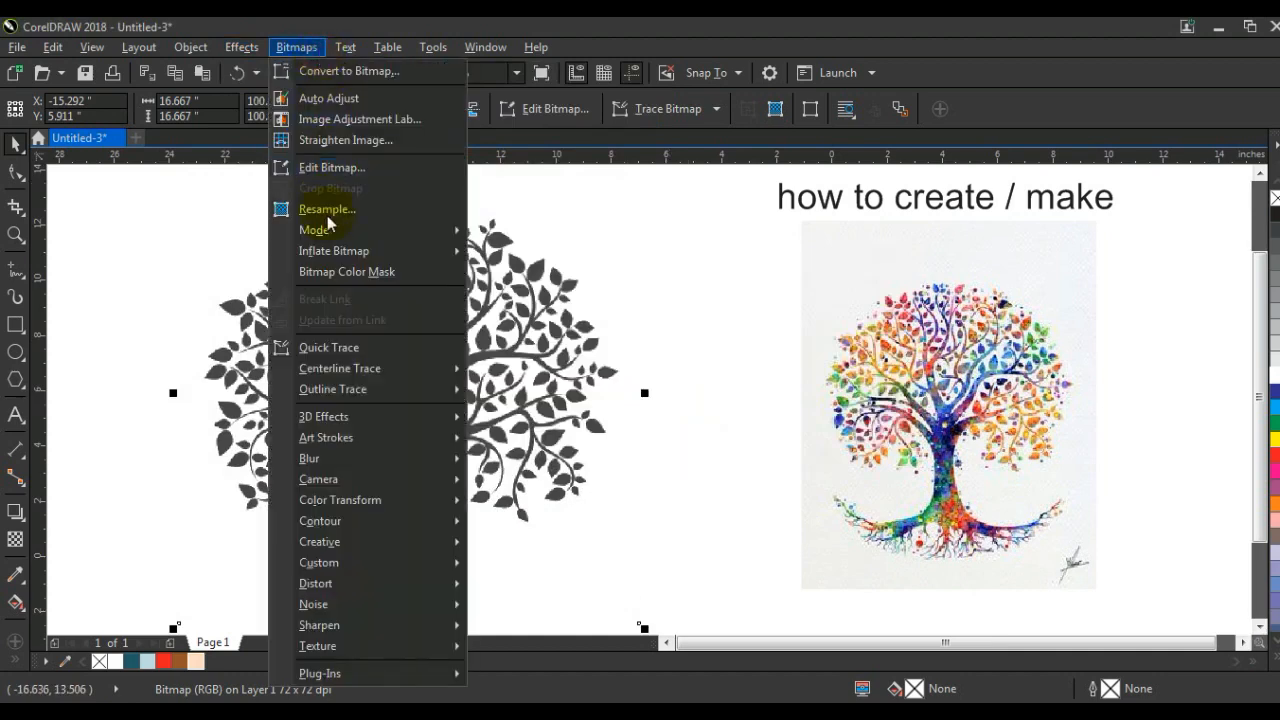
mouse_move(336, 240)
click(497, 236)
click(700, 421)
click(659, 430)
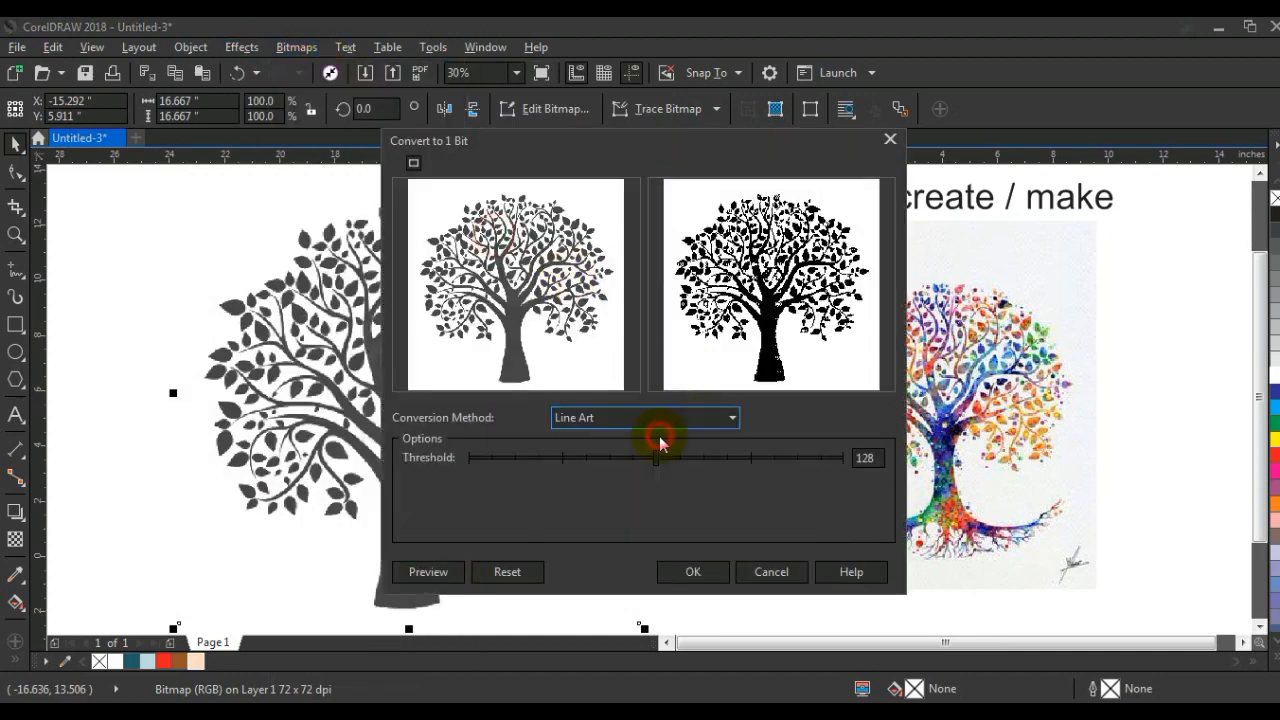
click(688, 572)
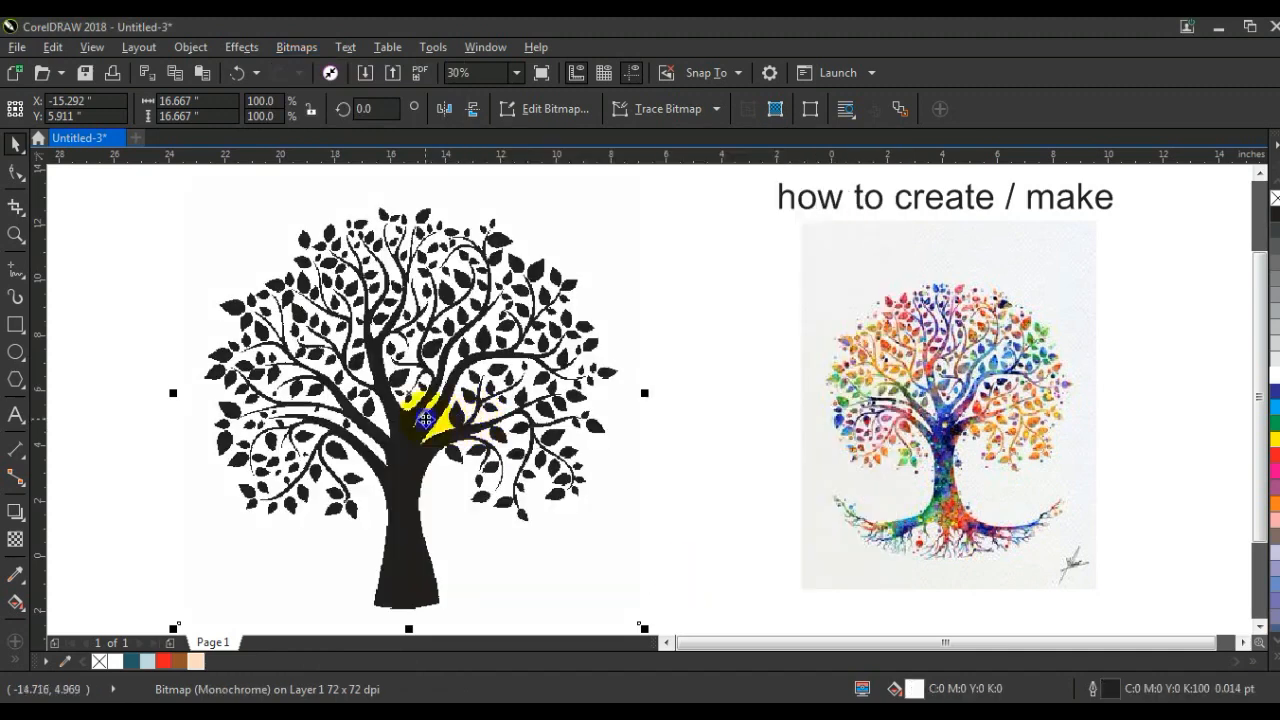
Step: Outline-trace the monochrome tree as a Low Quality Image, reducing the bitmap and raising the trace detail to near maximum
right_click(426, 420)
mouse_move(490, 222)
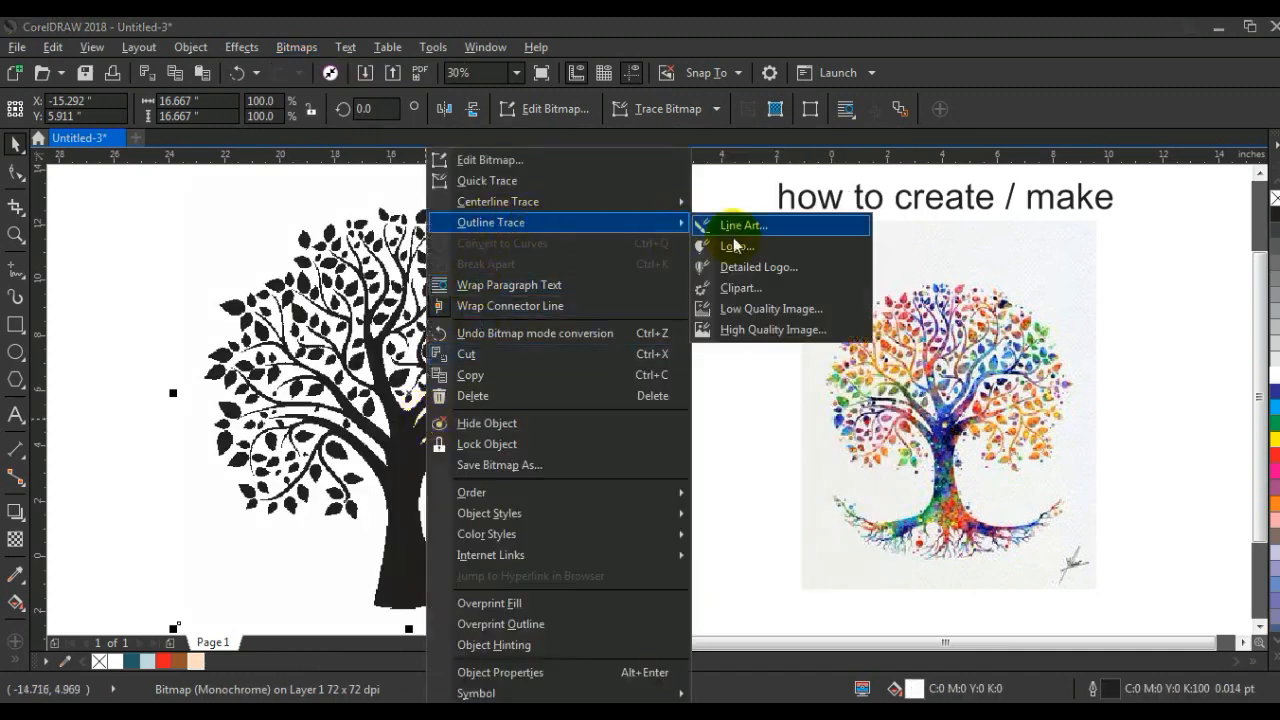
click(757, 310)
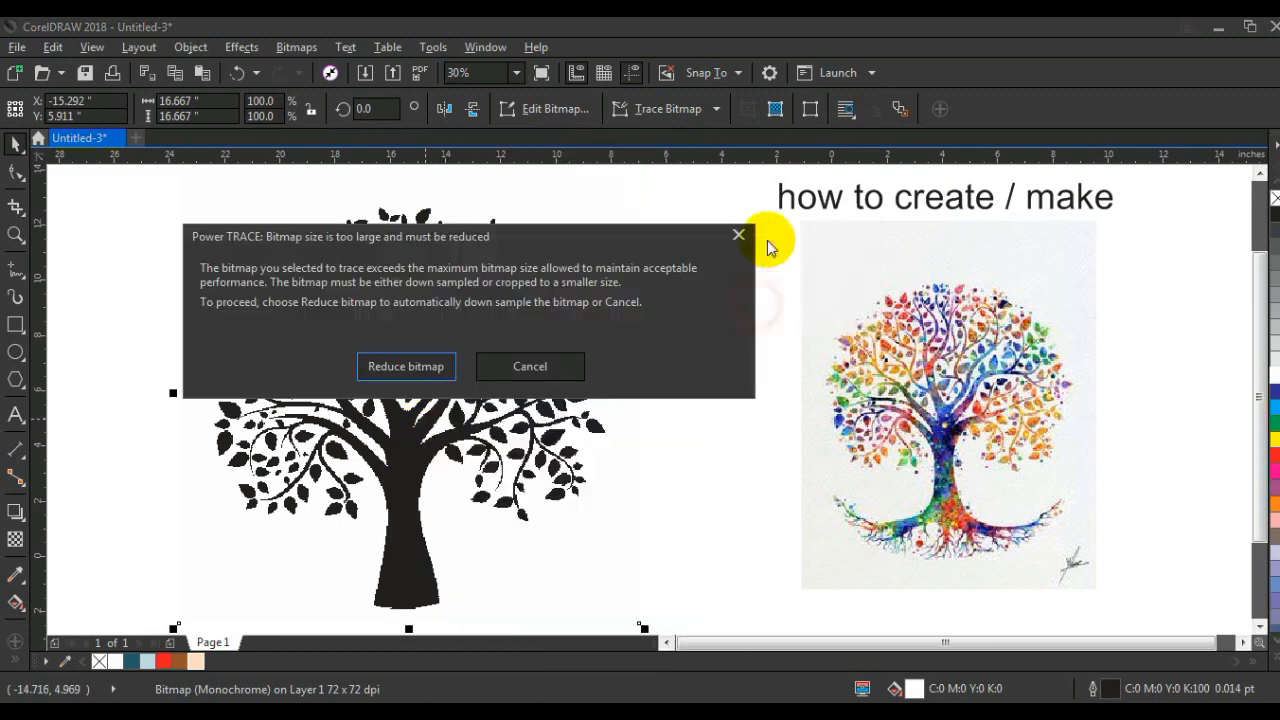
click(427, 366)
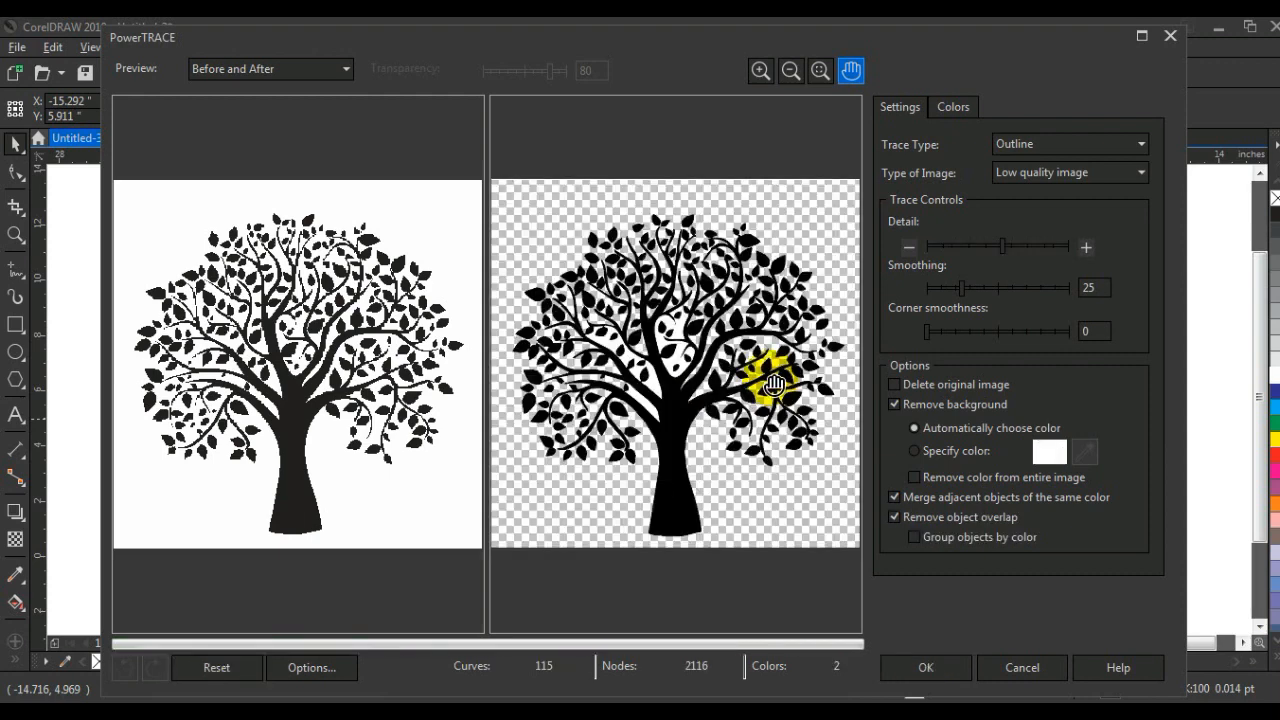
click(1055, 246)
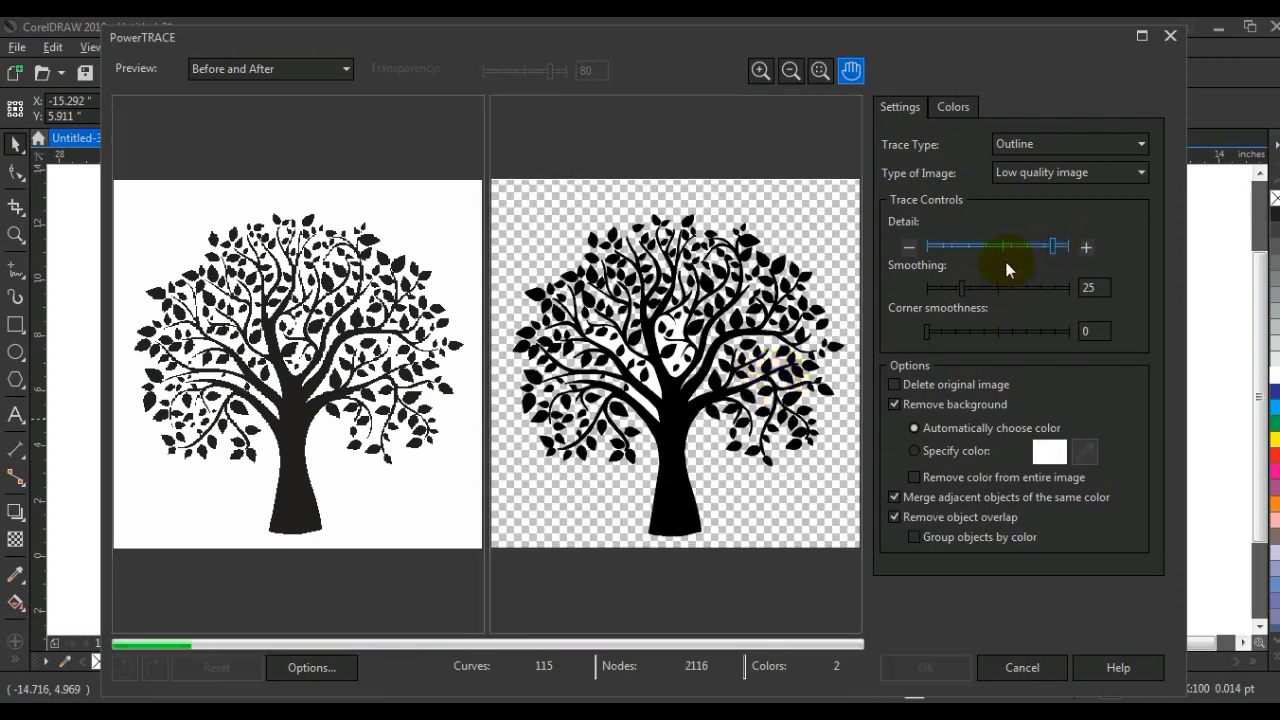
click(920, 670)
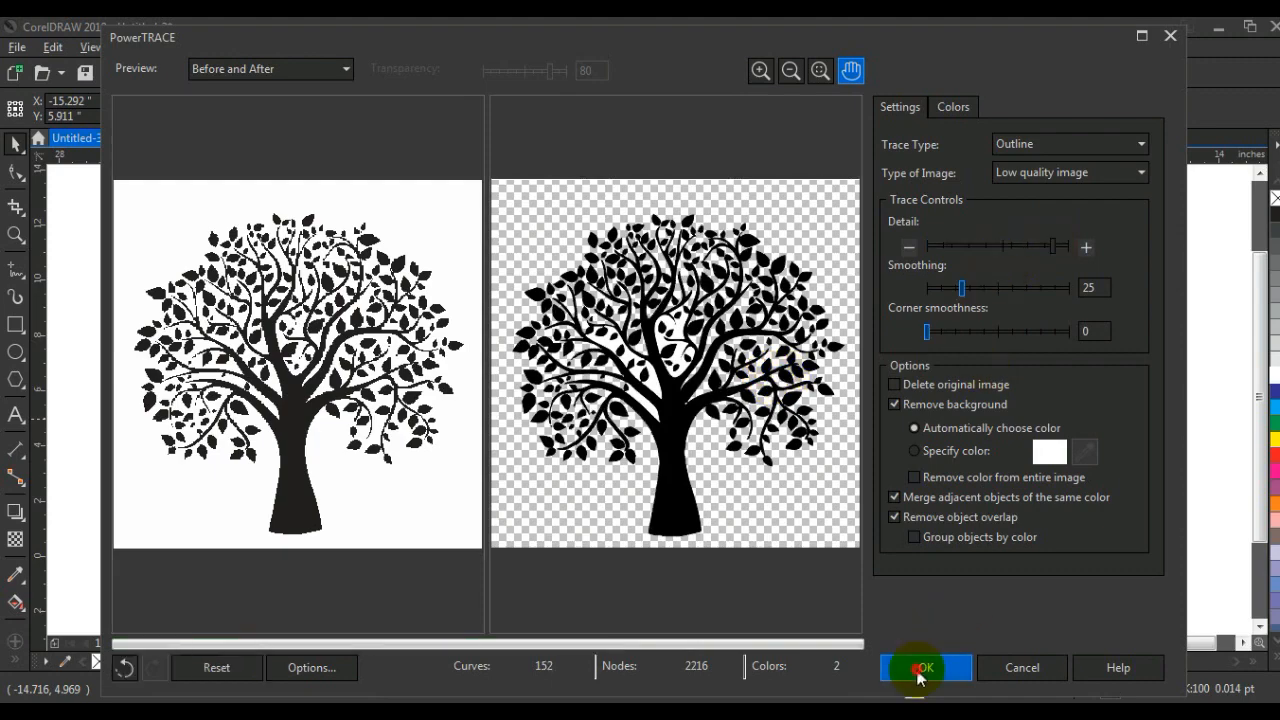
Step: Delete the original monochrome bitmap, move the traced tree into the open space and fill it with red (C0 M100 Y100 K0)
drag(407, 415, 212, 415)
click(495, 440)
key(Delete)
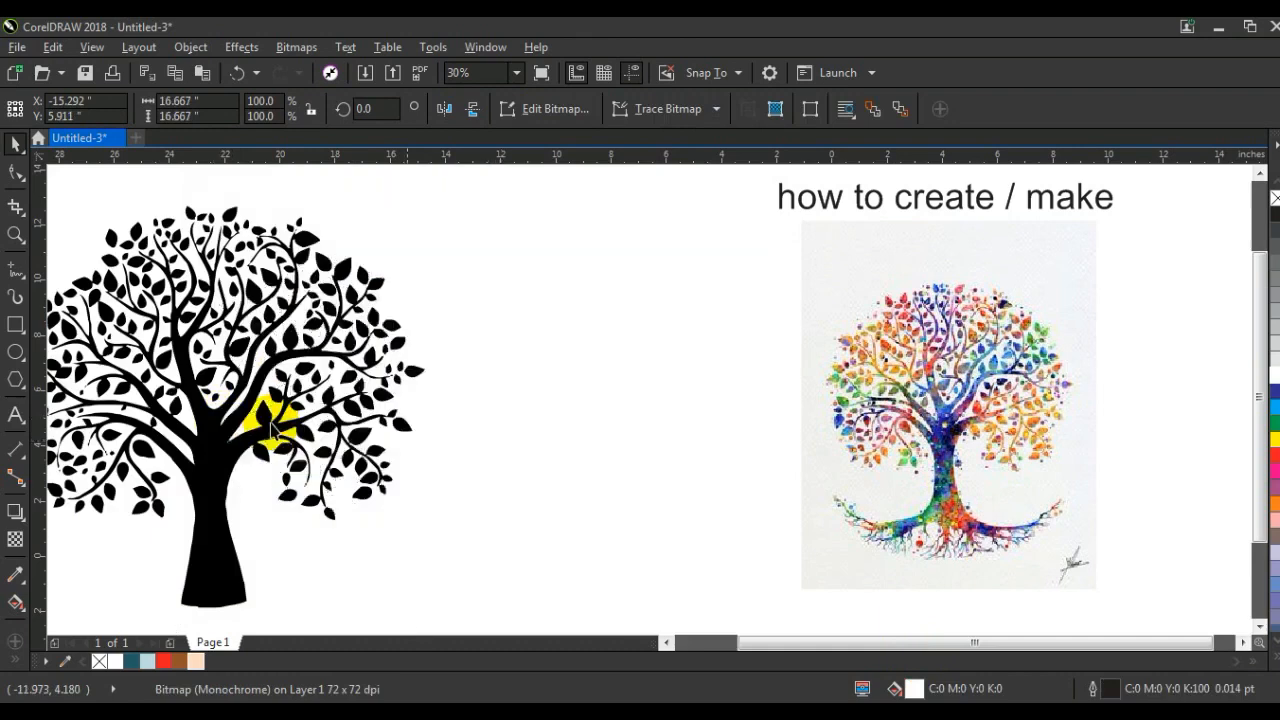
click(229, 434)
drag(229, 434, 418, 449)
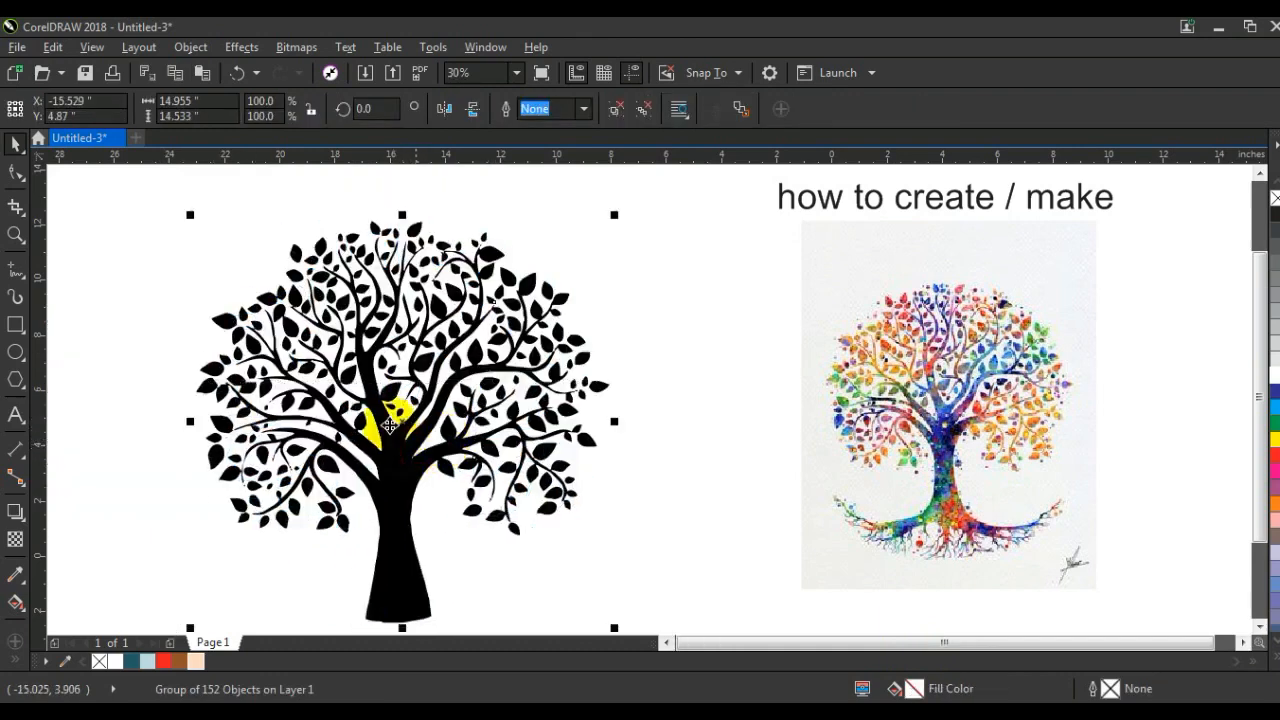
click(1276, 458)
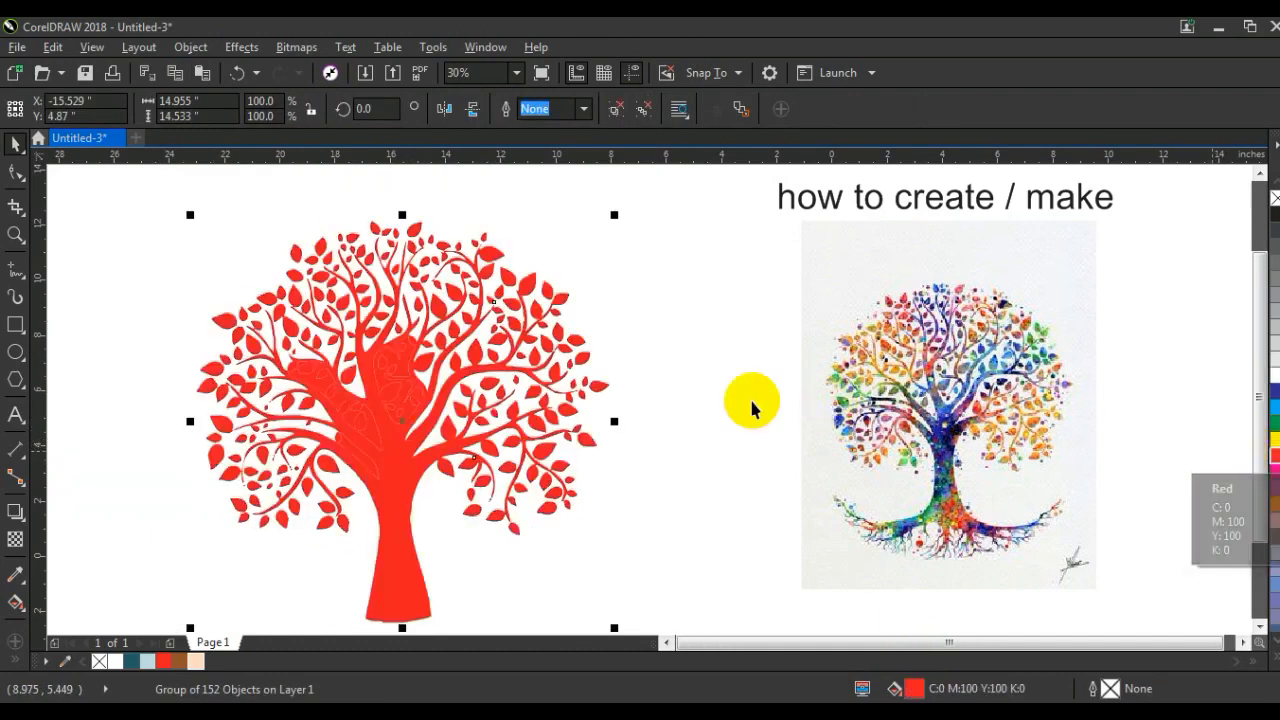
click(697, 287)
Step: Delete the three filled patches covering the gaps between the central and left branches of the red tree
click(15, 235)
drag(213, 312, 598, 520)
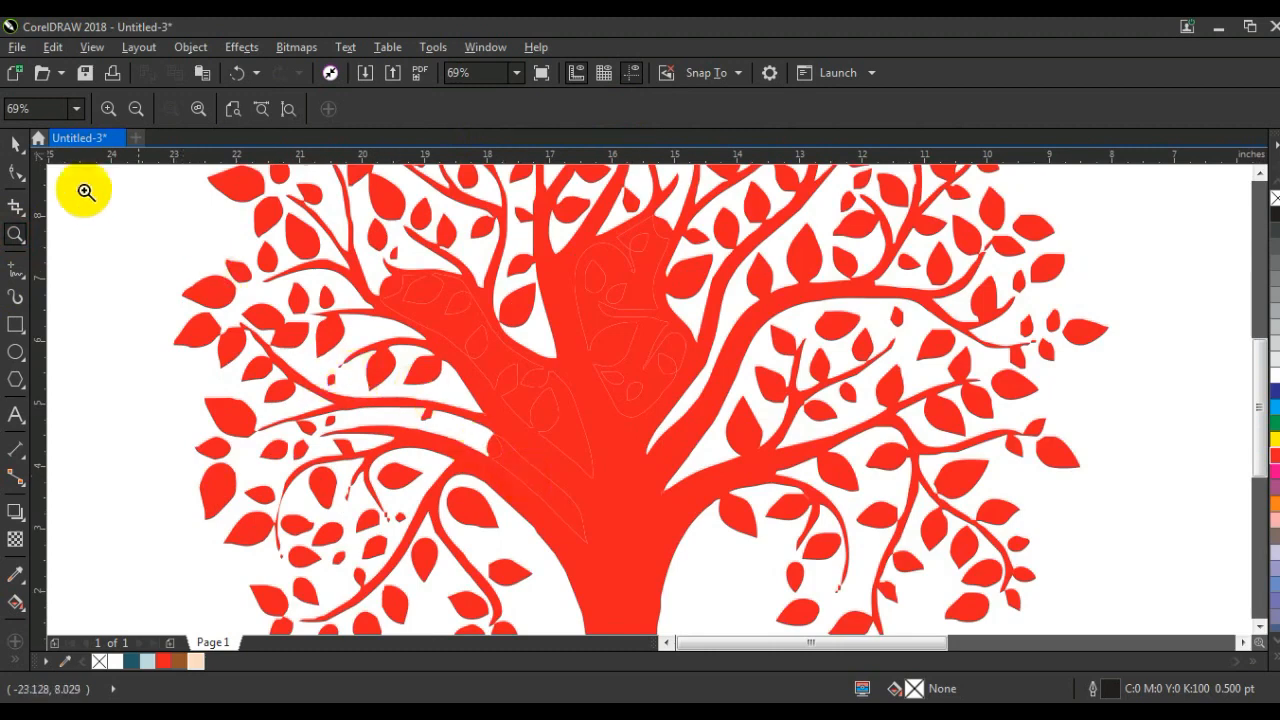
click(11, 147)
click(457, 324)
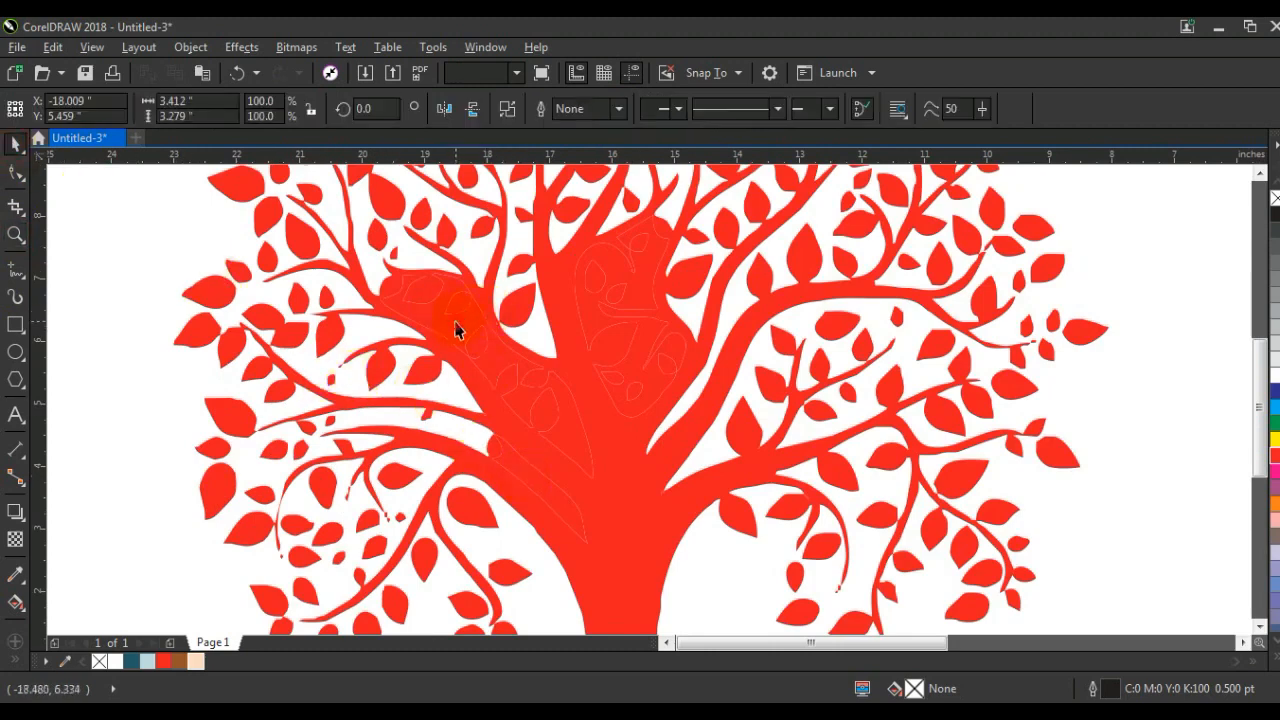
key(Delete)
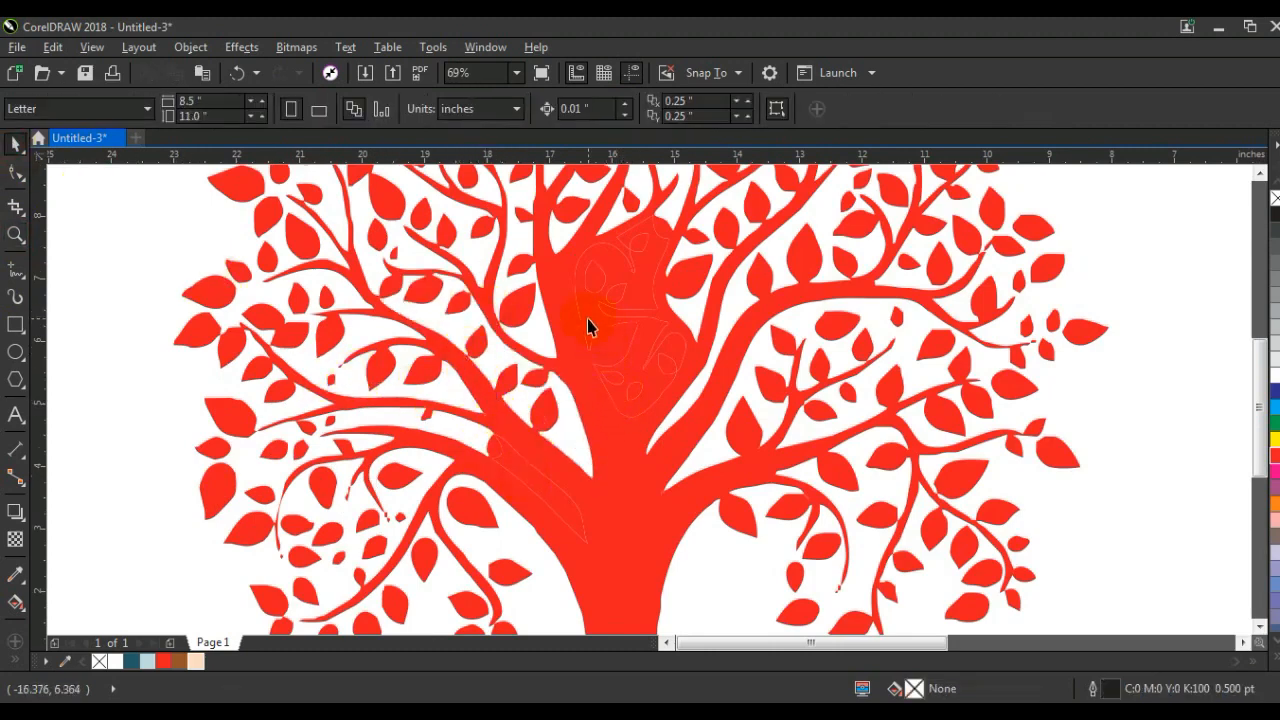
click(588, 320)
key(Delete)
click(543, 477)
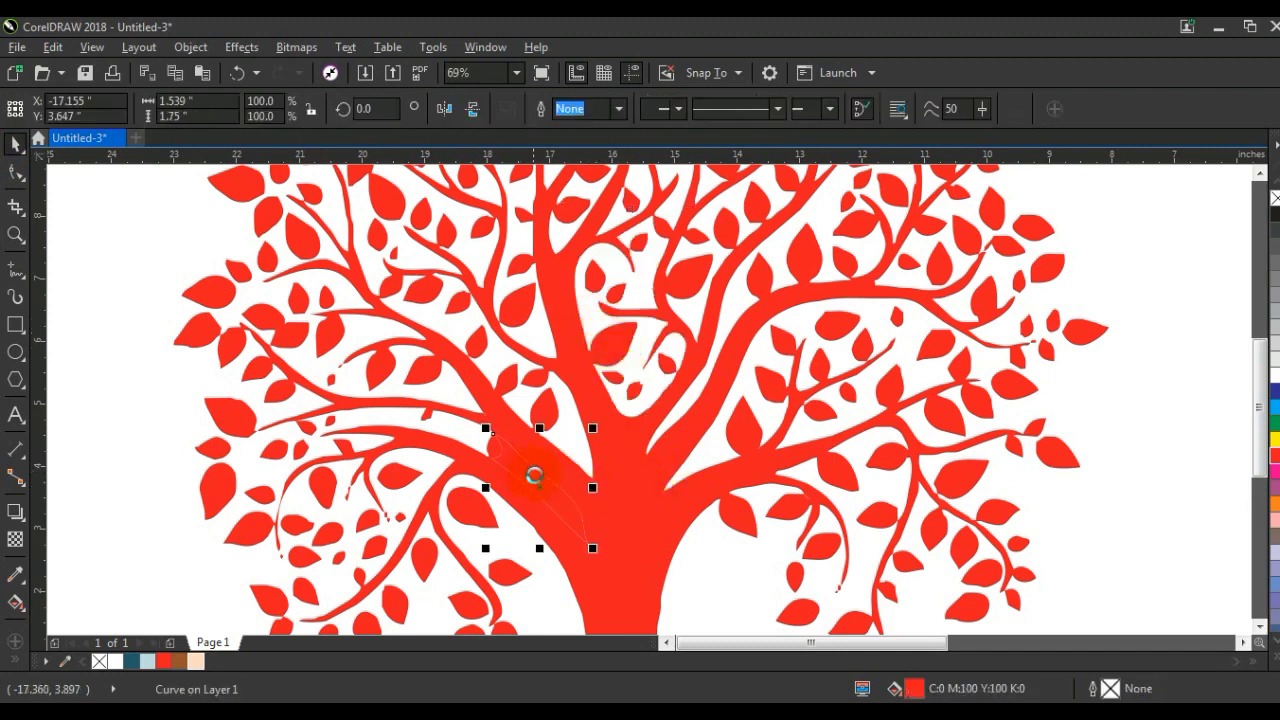
key(Delete)
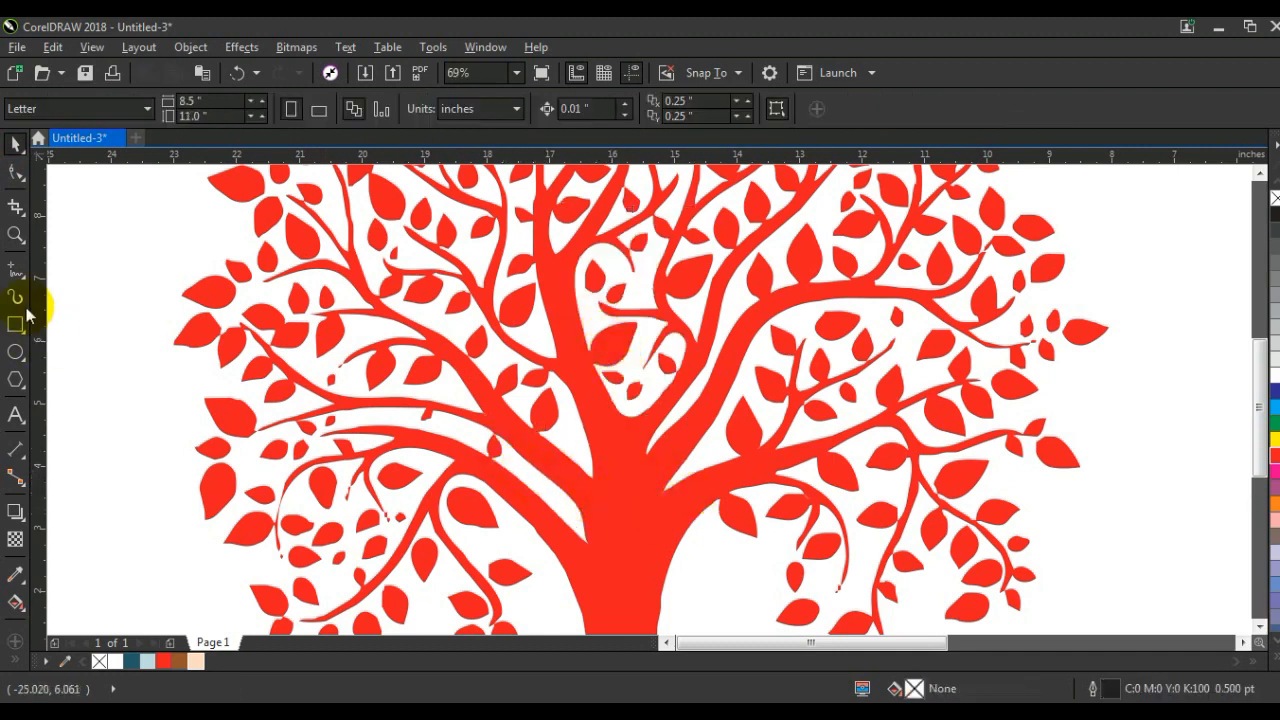
Step: Select all the tree pieces, fill them with blue (C100 M100 Y0 K0) and combine them into a single curve
double_click(17, 237)
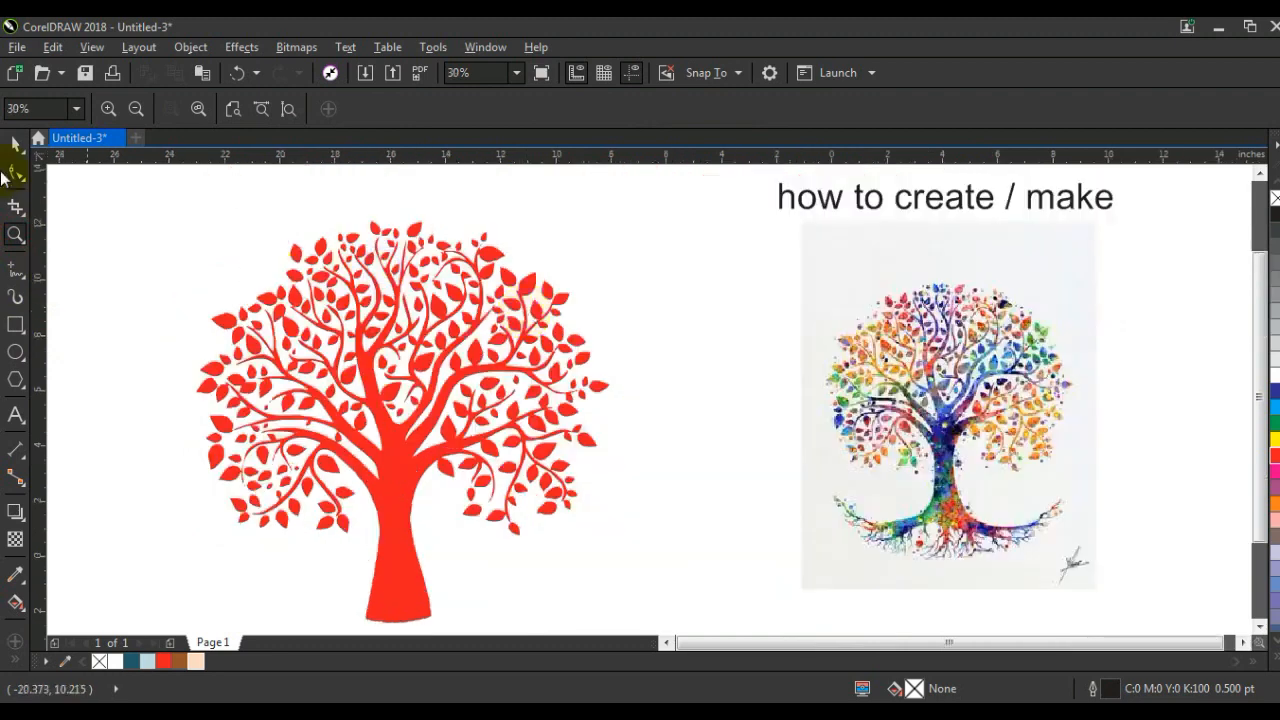
click(16, 145)
drag(148, 209, 472, 455)
drag(675, 627, 615, 588)
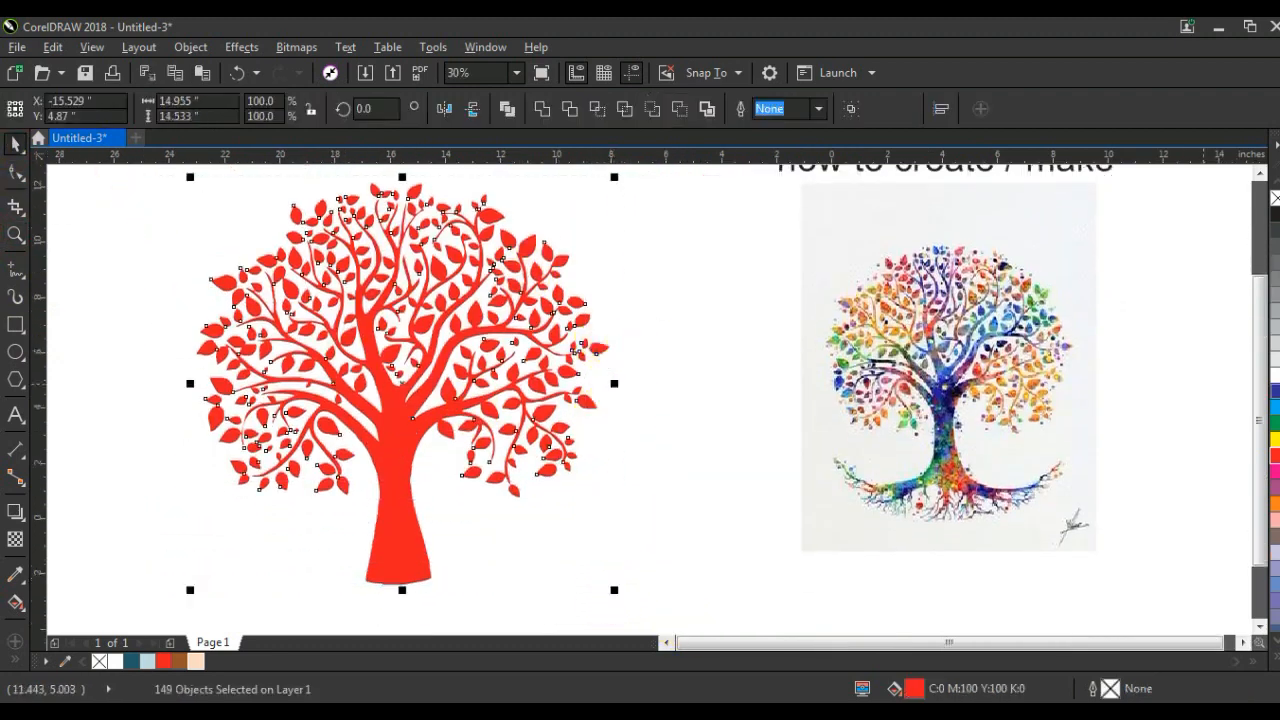
click(1273, 392)
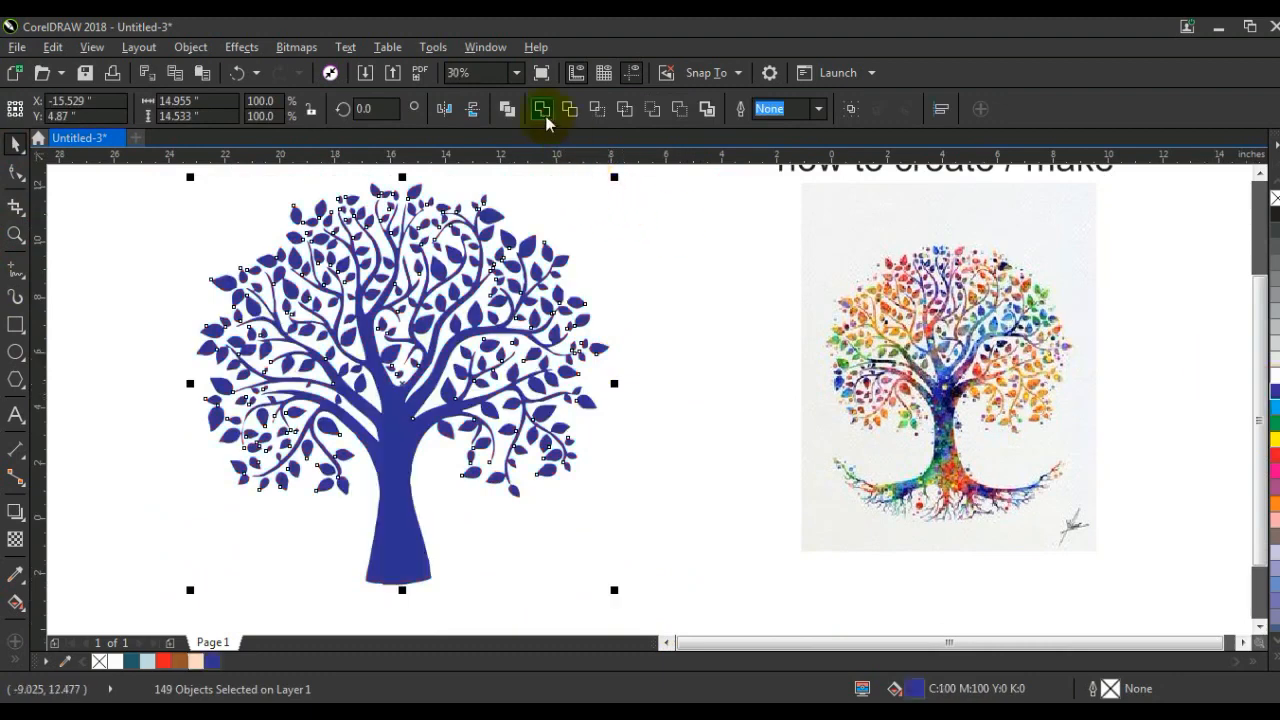
key(ctrl+l)
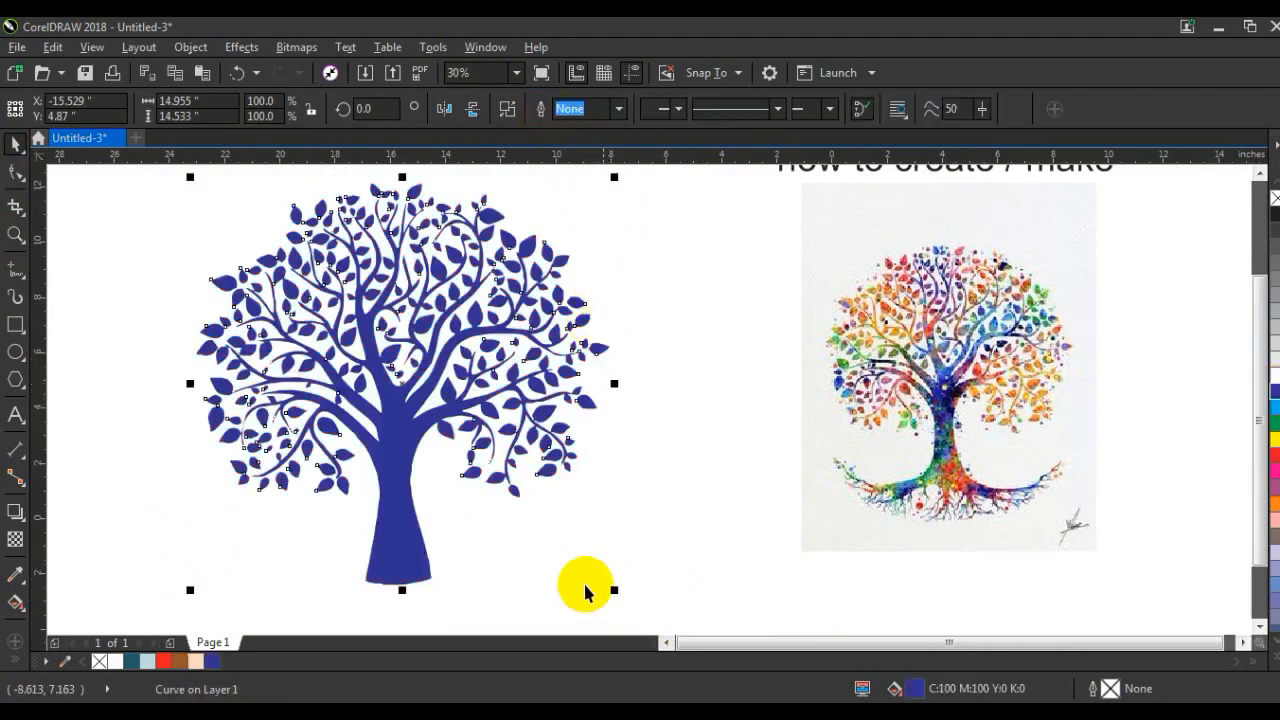
Step: Scale the blue tree down proportionally and move it closer to the colorful reference picture
drag(610, 593, 500, 512)
drag(371, 406, 549, 420)
click(341, 459)
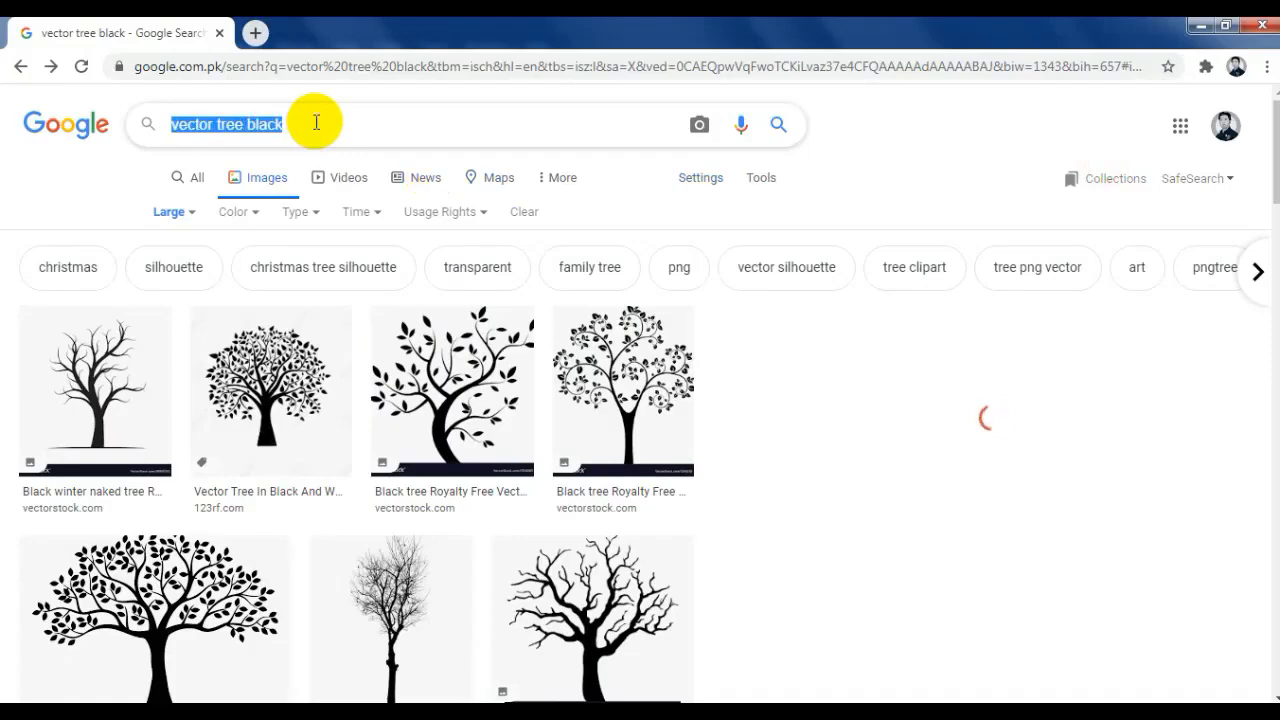
Step: In the browser, search Google Images for "paint abstract background" and open the Freepik hand-painted blue, pink and orange background
text(paint abstract background)
key(Return)
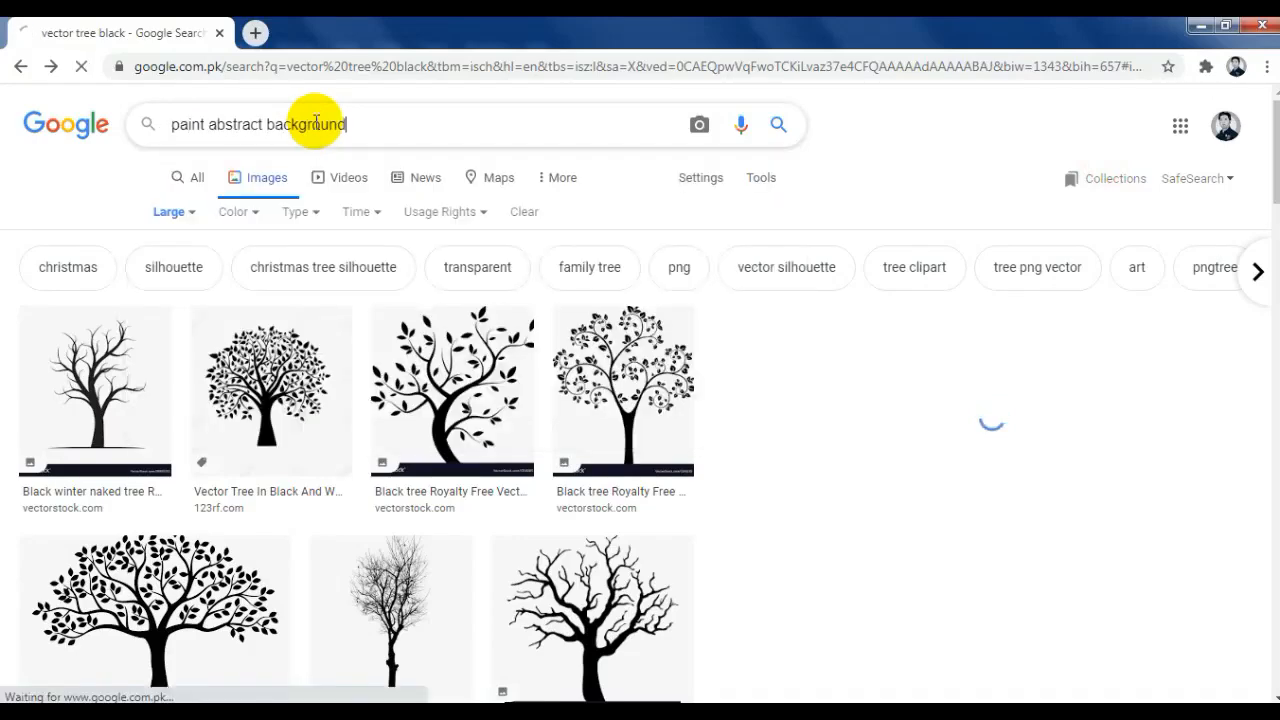
key(Return)
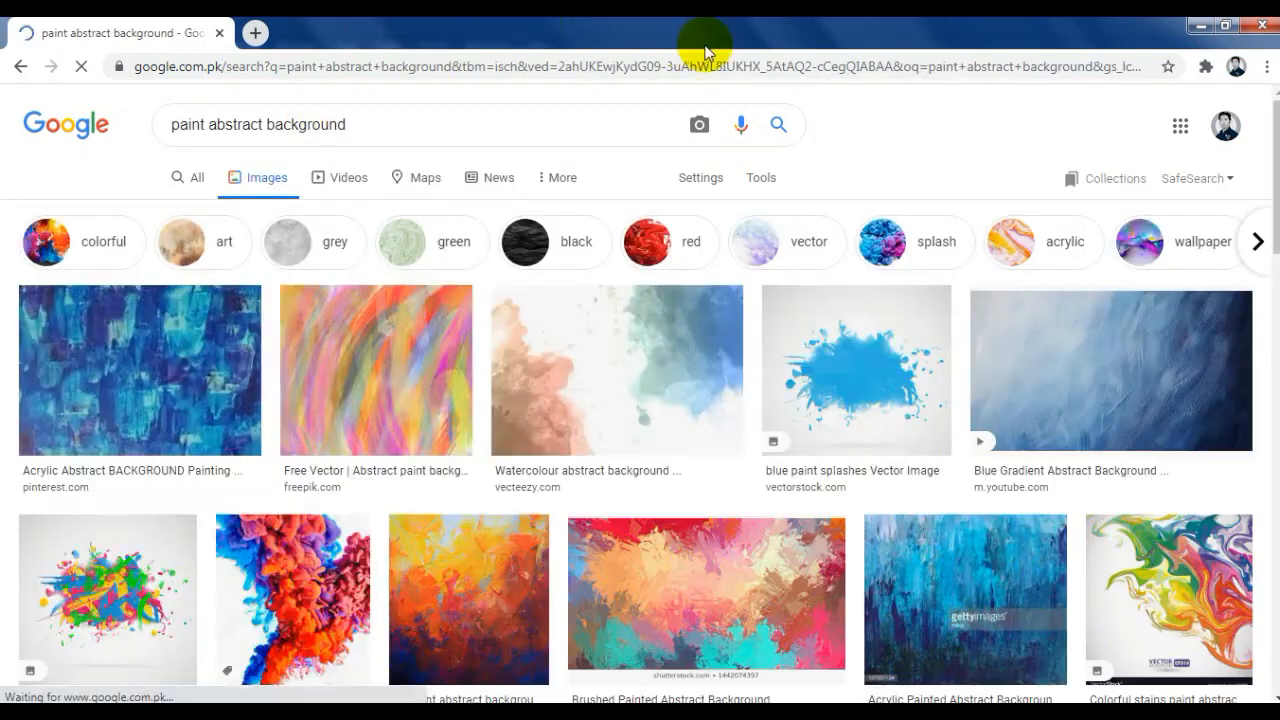
scroll(697, 180, down, 2)
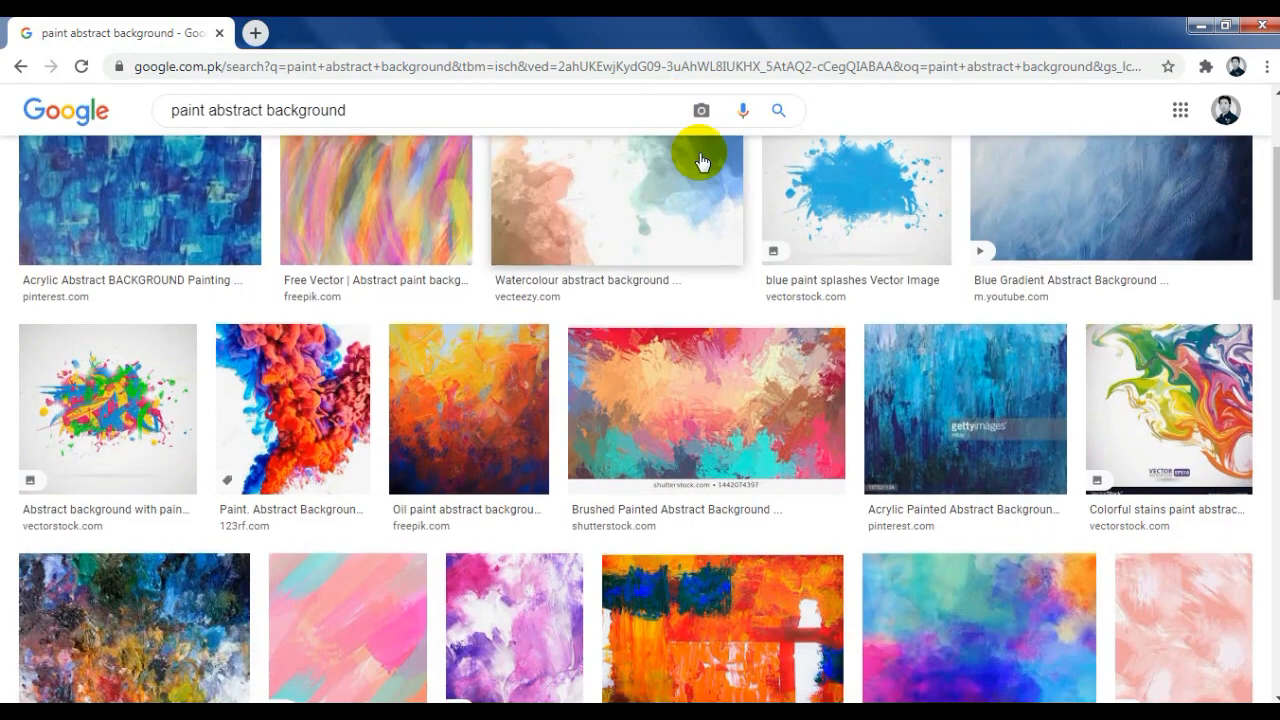
scroll(702, 162, down, 2)
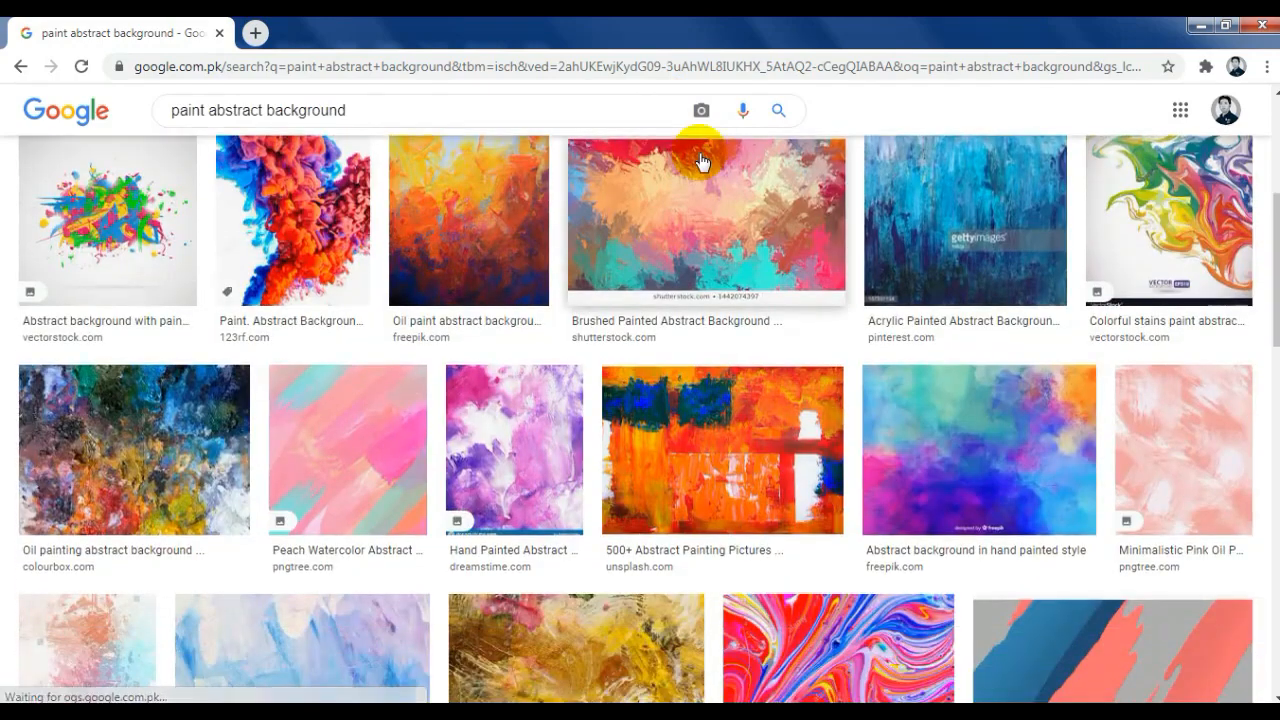
click(941, 405)
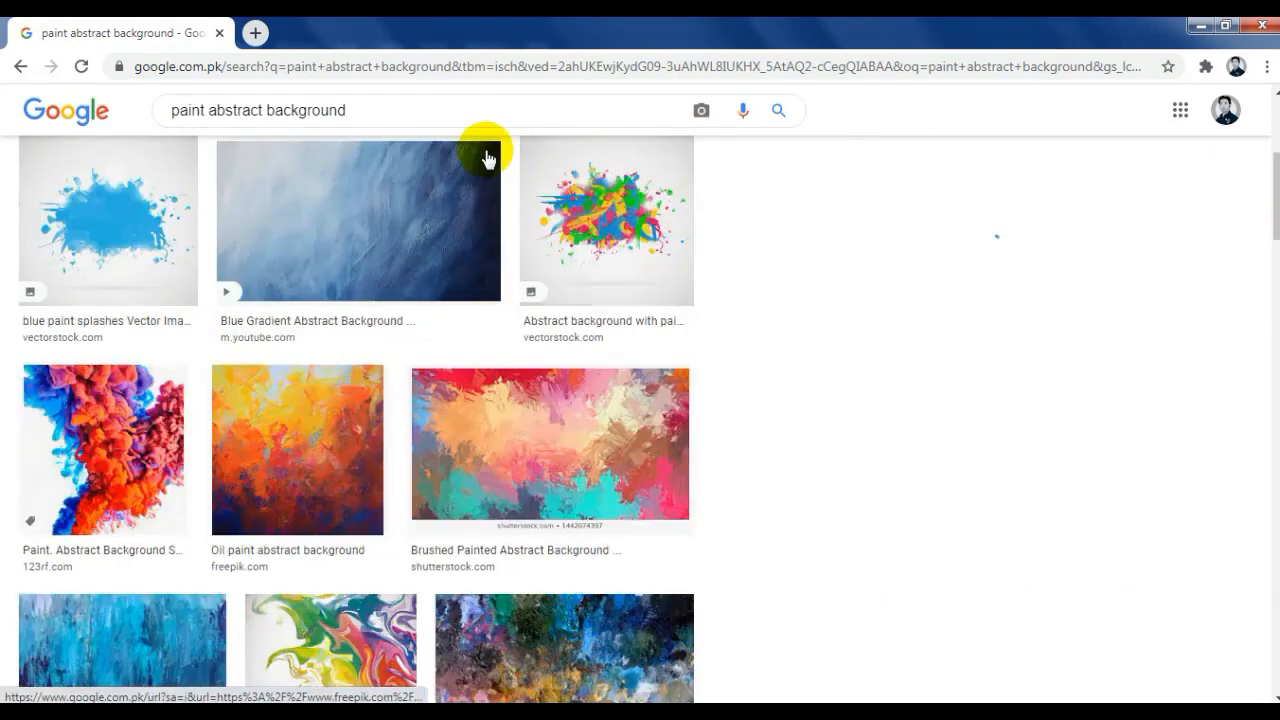
Step: Copy the previewed Freepik background image and paste it into the CorelDRAW document
scroll(452, 276, down, 5)
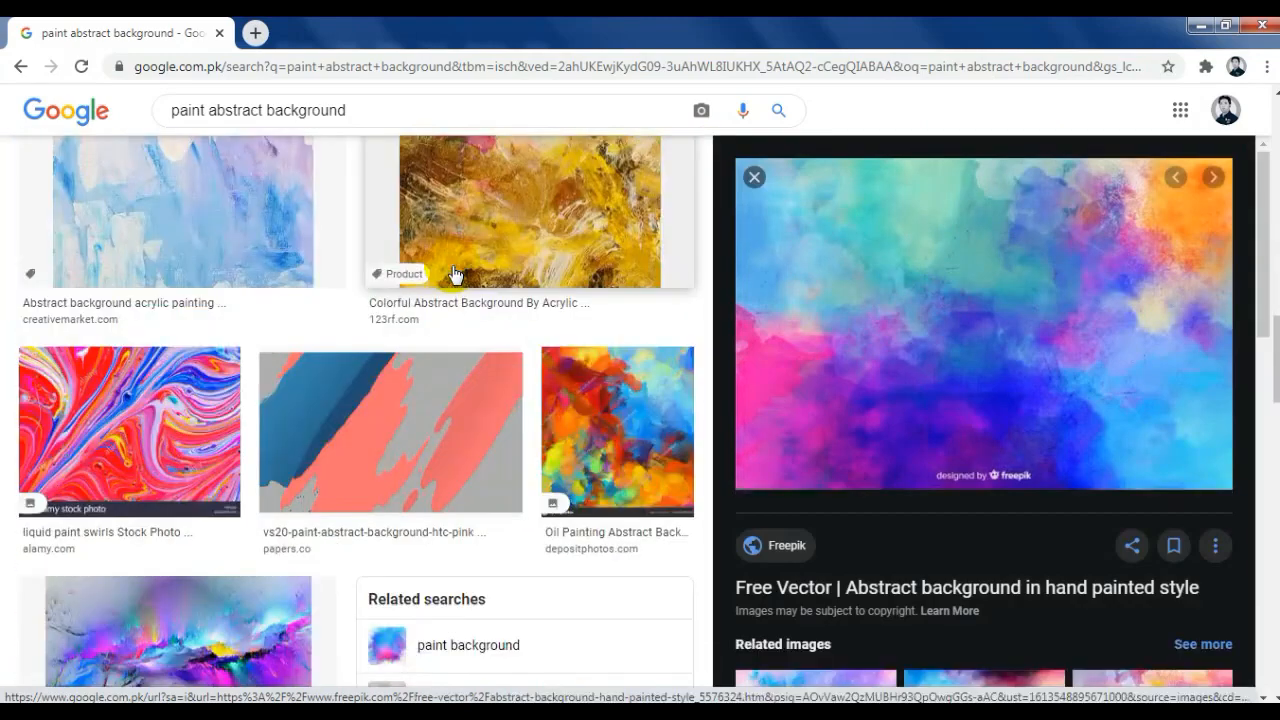
scroll(452, 276, down, 3)
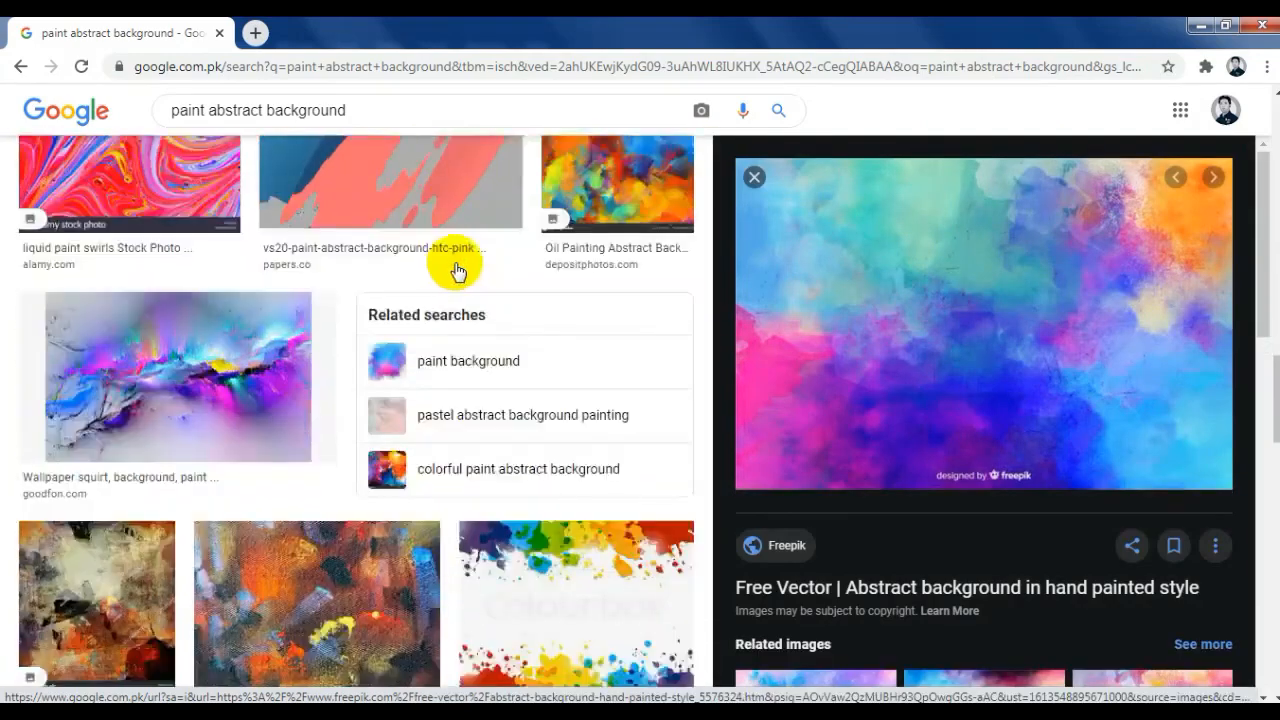
right_click(935, 226)
click(976, 447)
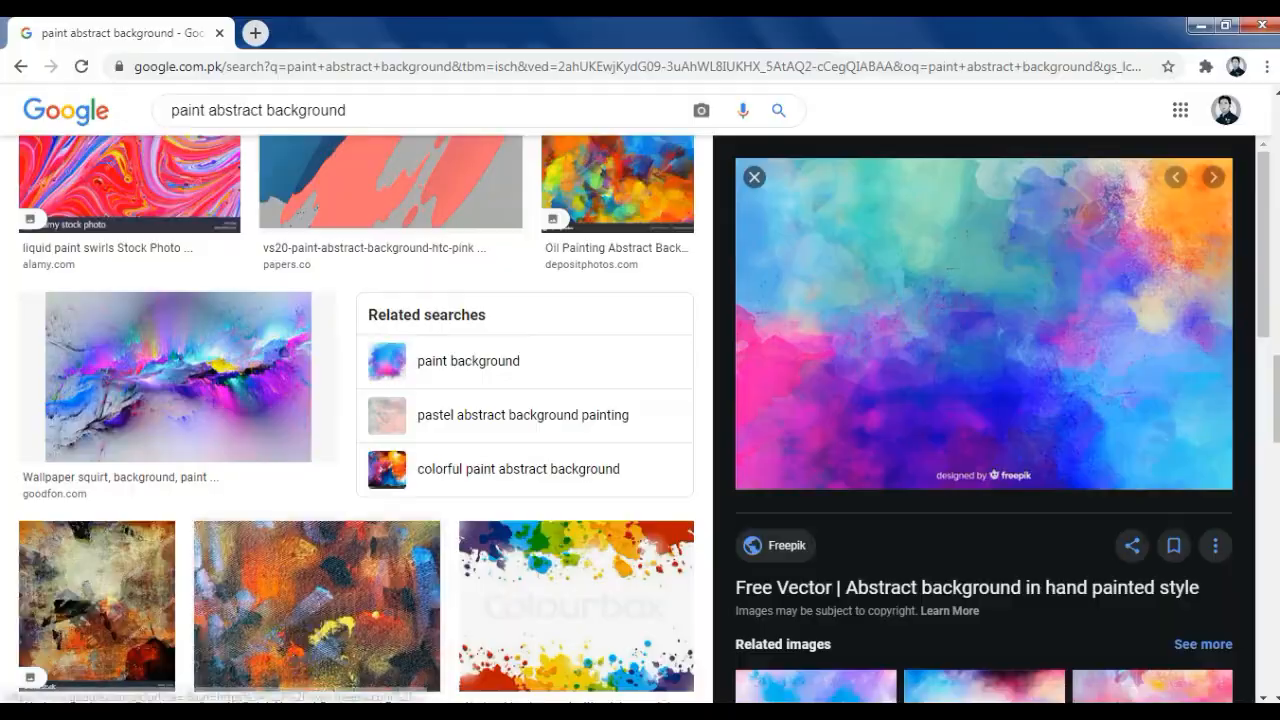
key(alt+Tab)
right_click(245, 358)
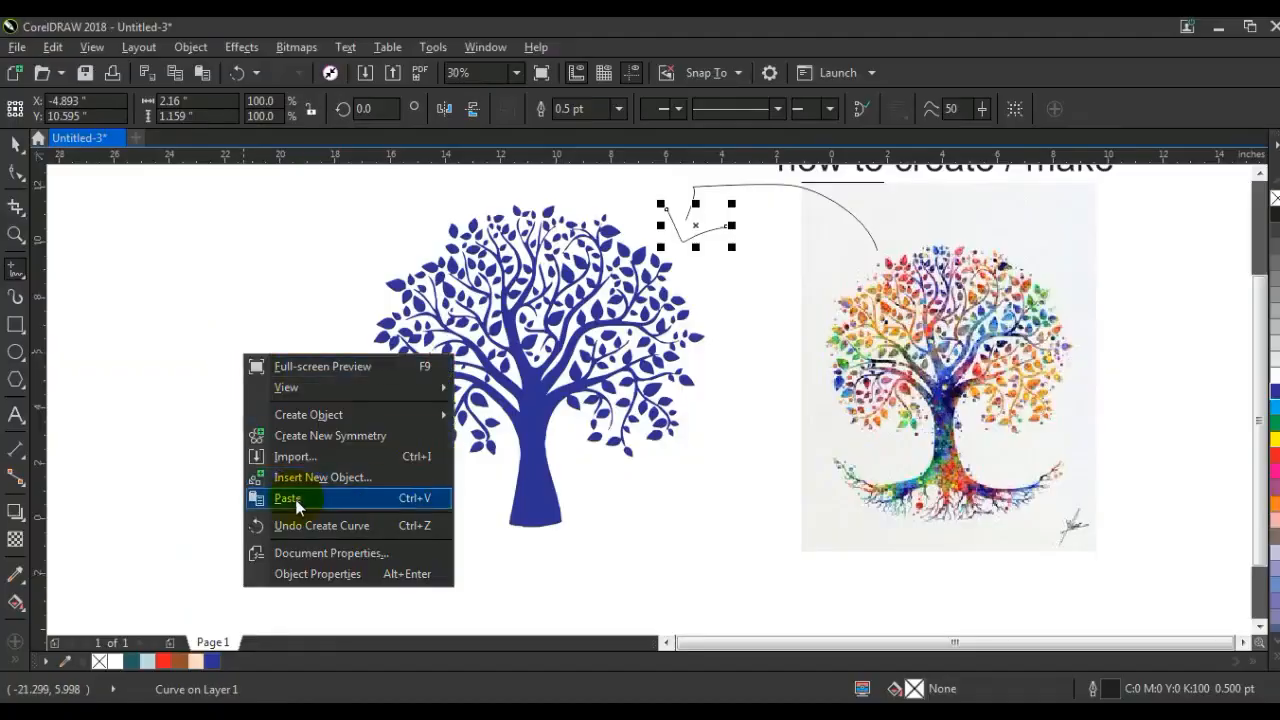
click(296, 499)
click(15, 145)
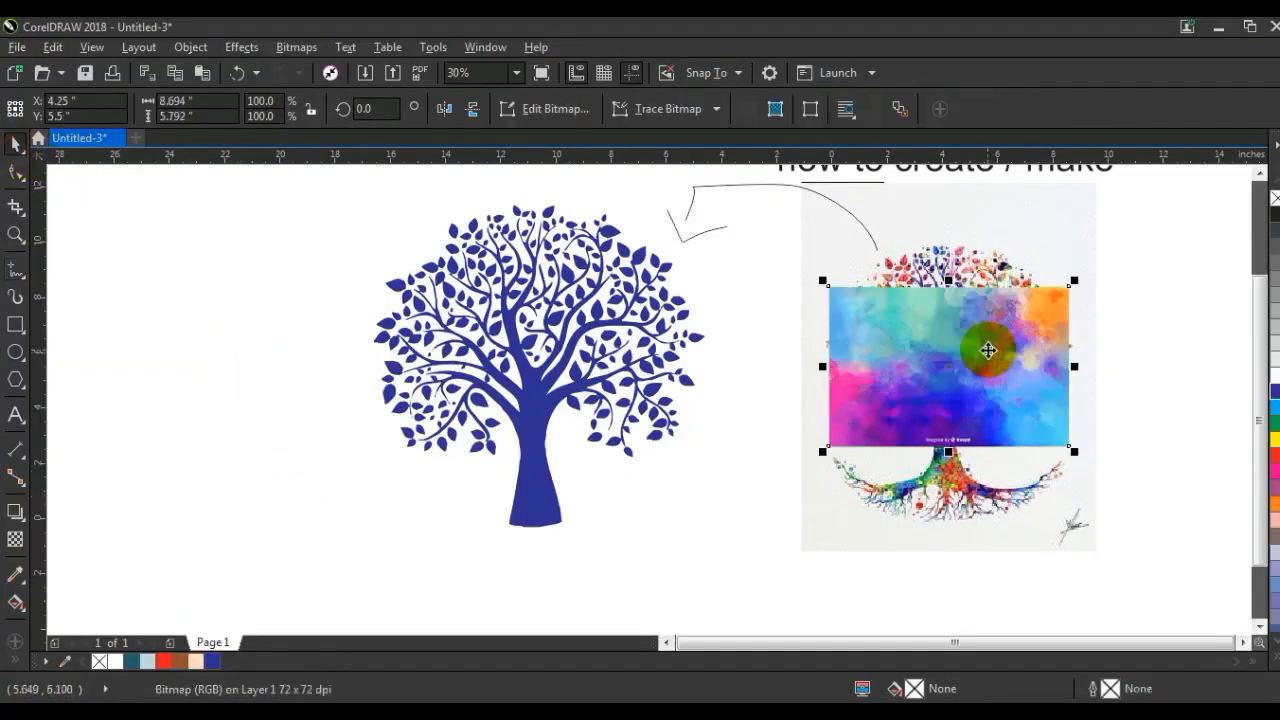
Step: Move the pasted paint image behind the blue tree and stretch it to about 12.67 × 11.97 in, covering the whole tree
drag(940, 367, 508, 341)
drag(604, 385, 567, 342)
drag(604, 381, 697, 446)
drag(528, 446, 525, 545)
drag(537, 205, 527, 192)
drag(701, 364, 714, 356)
Step: PowerClip the paint image inside the blue tree curve, then deselect the result
click(237, 48)
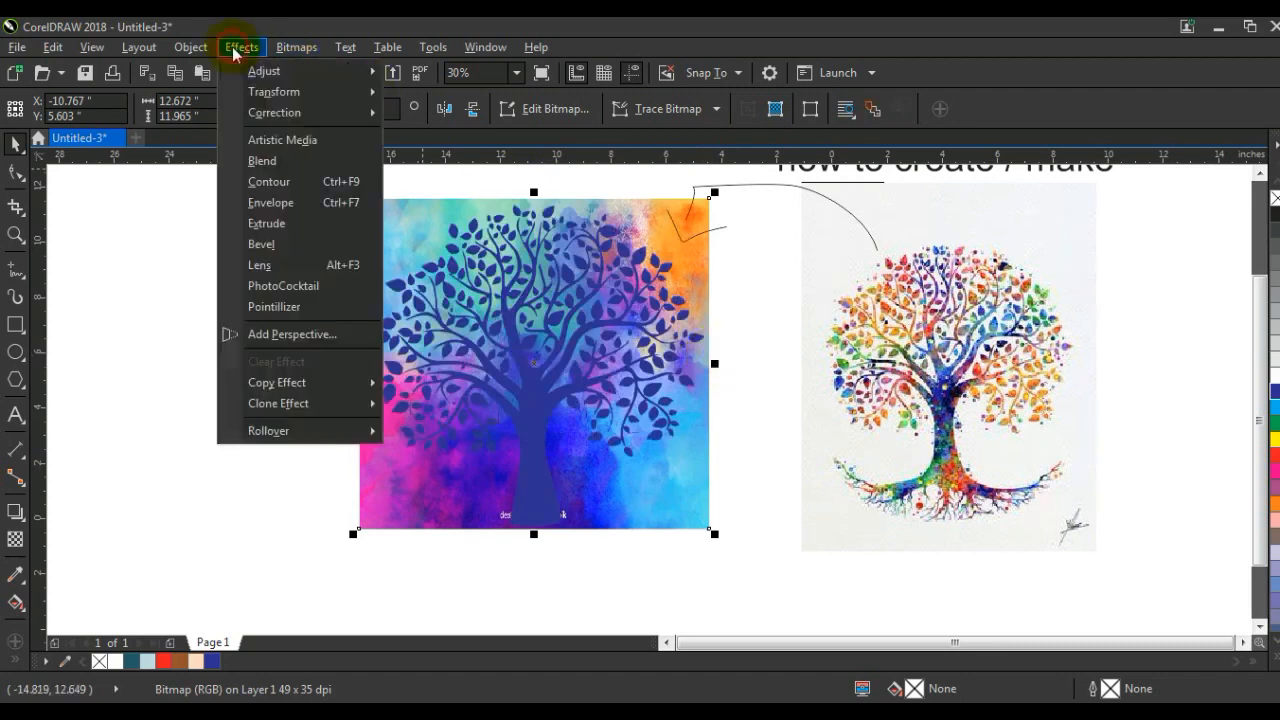
mouse_move(200, 52)
mouse_move(288, 218)
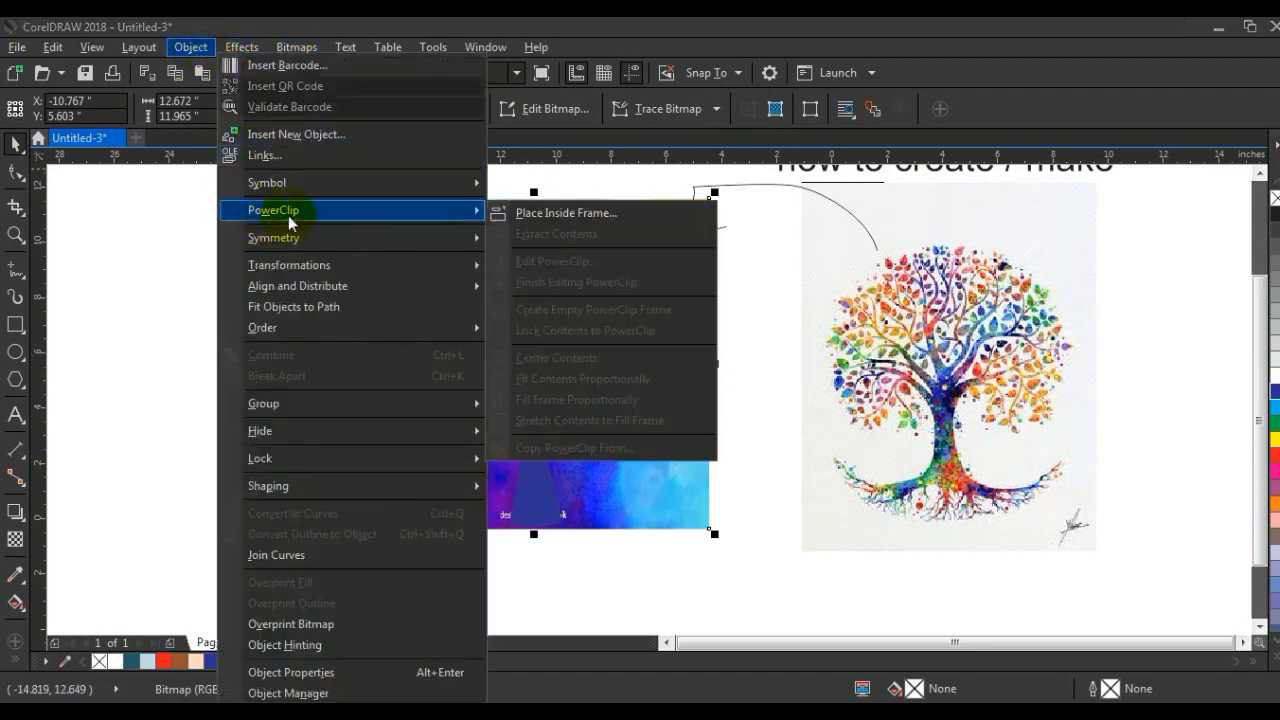
click(591, 222)
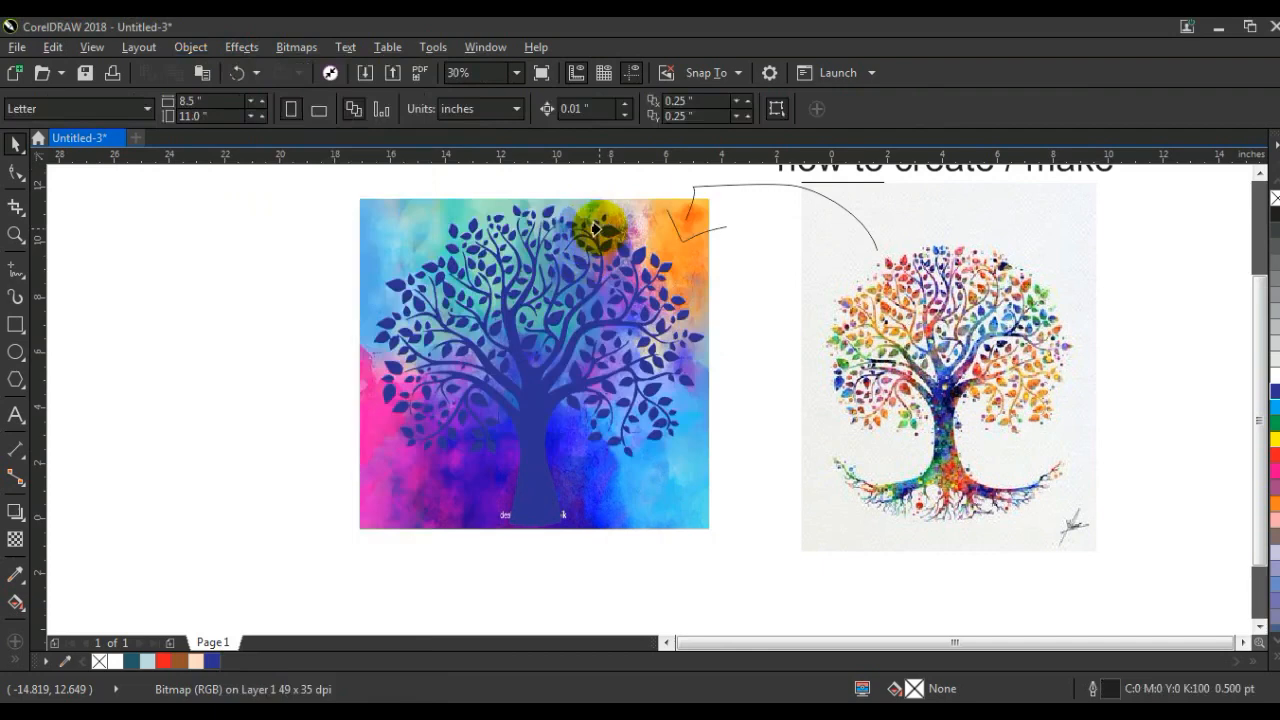
click(594, 228)
click(214, 337)
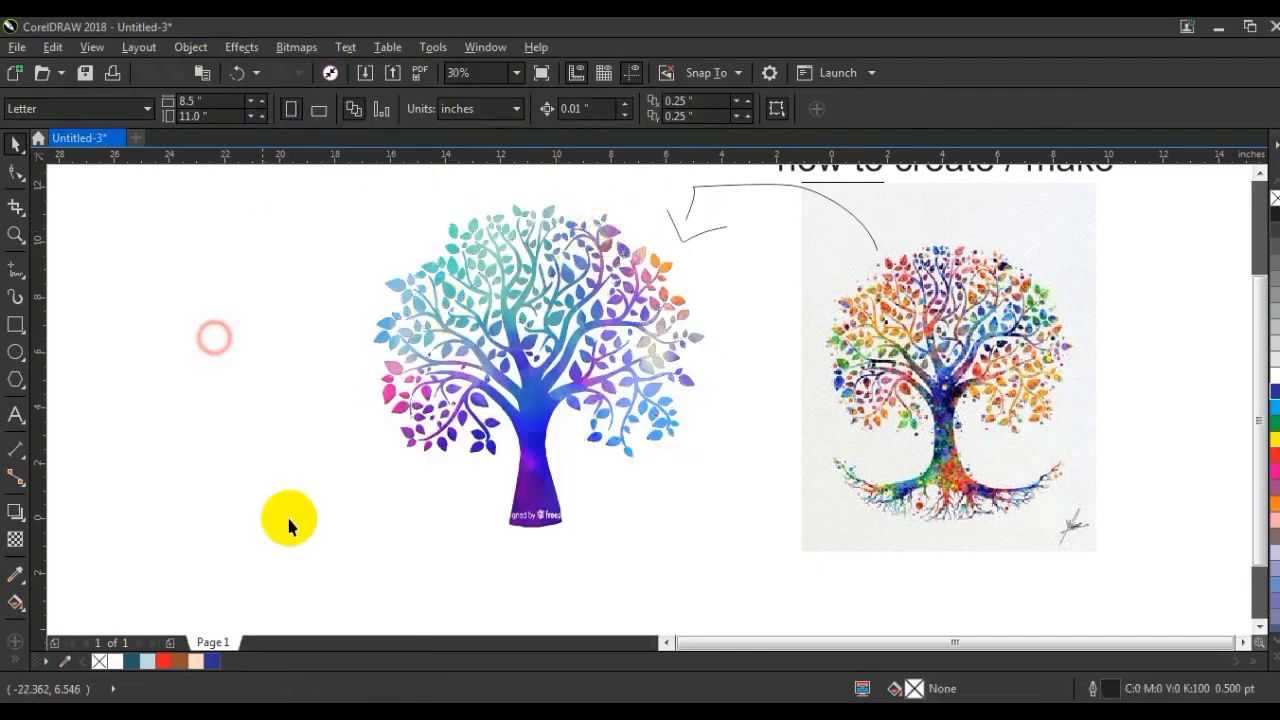
Step: Place a duplicate of the paint-filled tree beside the original, on its left
click(664, 640)
drag(762, 415, 422, 412)
click(591, 517)
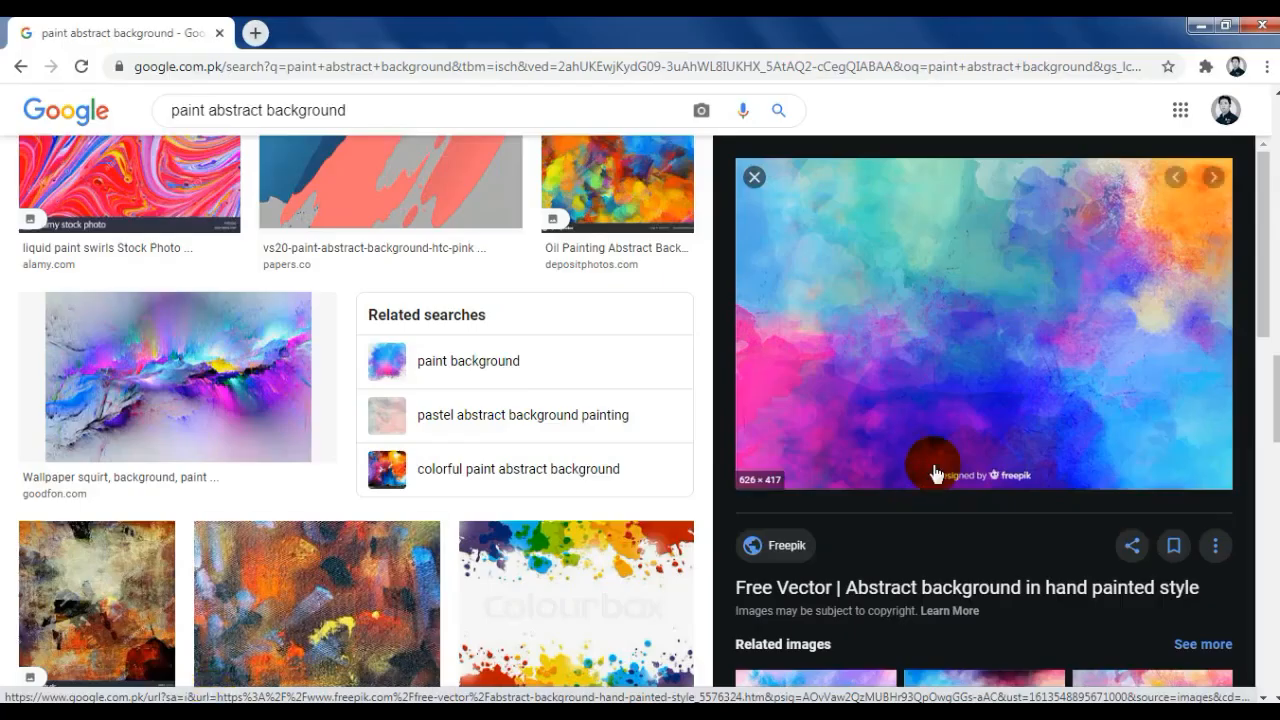
Step: In the browser, look through more paint backgrounds and open the preview of Pxfuel's multicolored abstract painting
scroll(935, 455, down, 4)
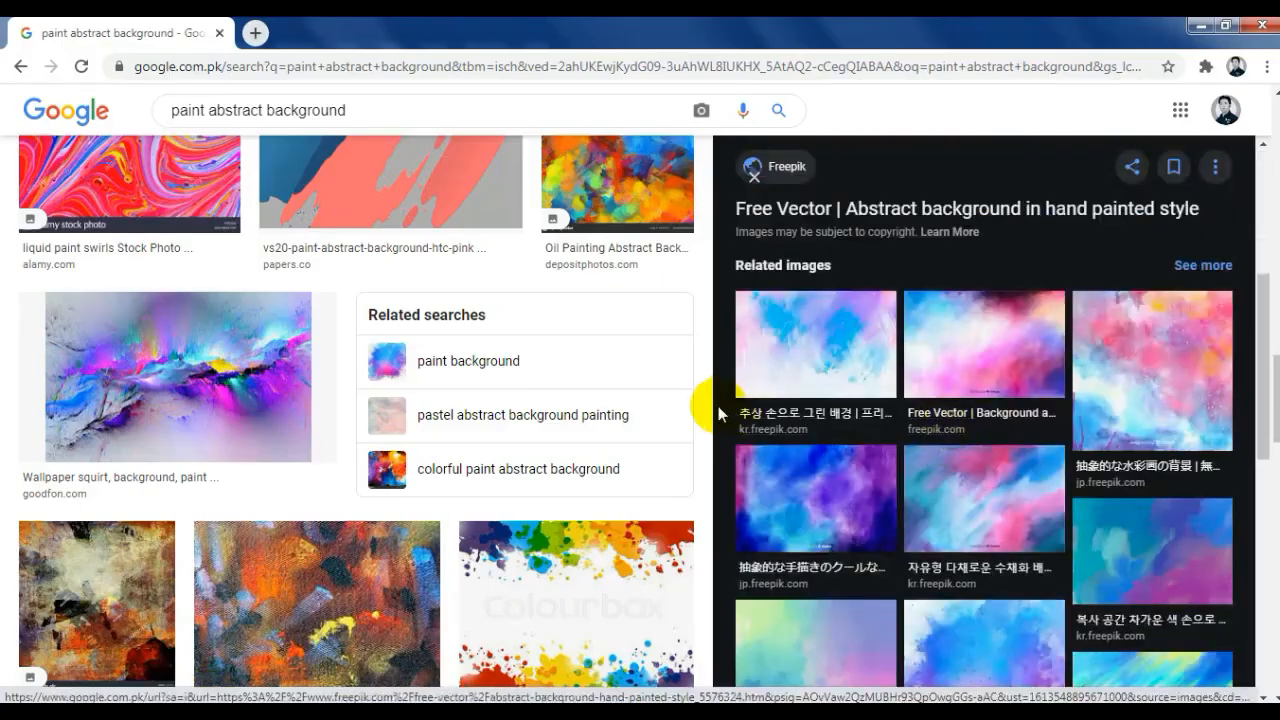
scroll(712, 402, down, 3)
scroll(586, 391, down, 2)
scroll(571, 354, down, 3)
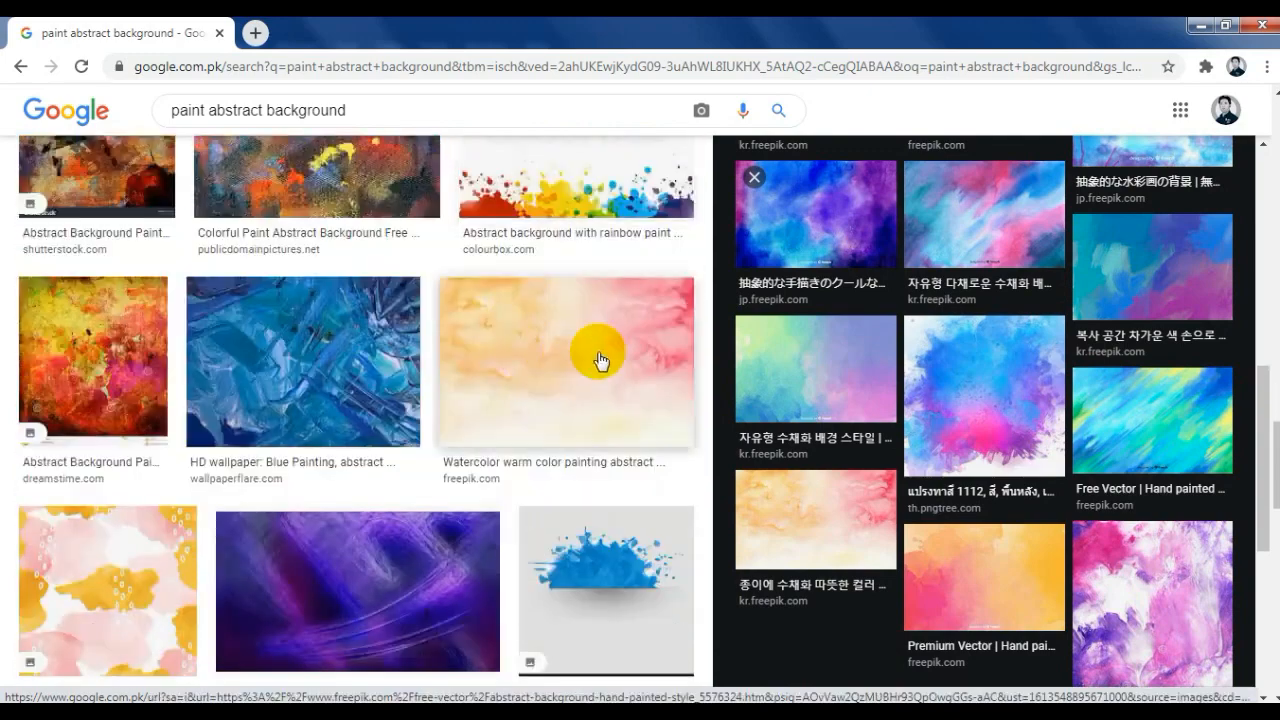
click(72, 346)
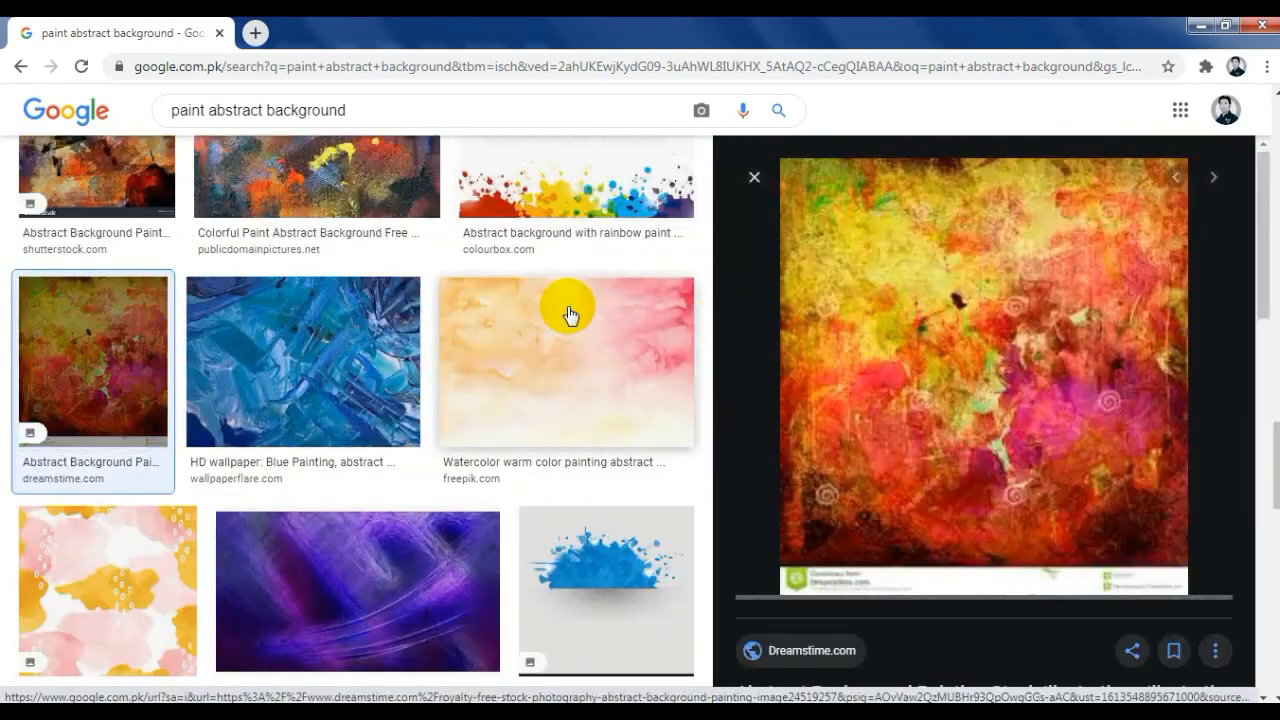
scroll(610, 318, down, 4)
scroll(608, 316, down, 1)
click(620, 334)
scroll(383, 307, down, 4)
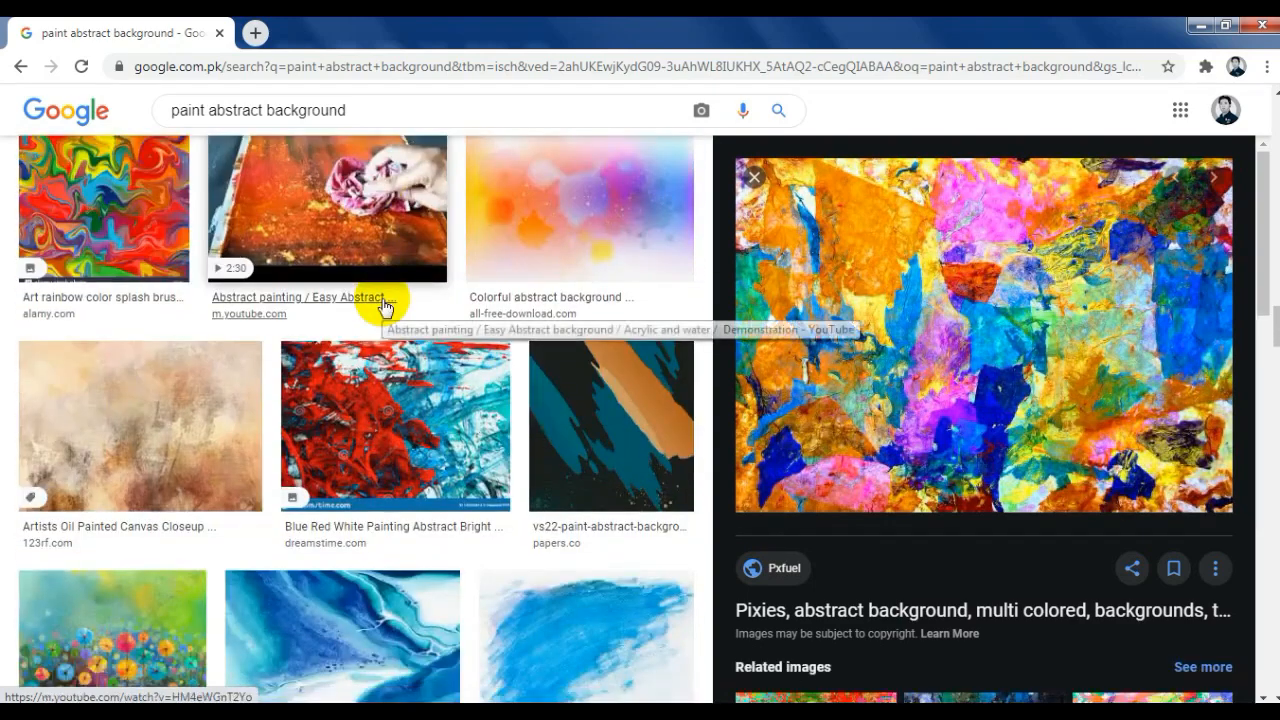
Step: Copy the Pxfuel painting, paste it into the CorelDRAW document and center it on the duplicated tree
right_click(1045, 298)
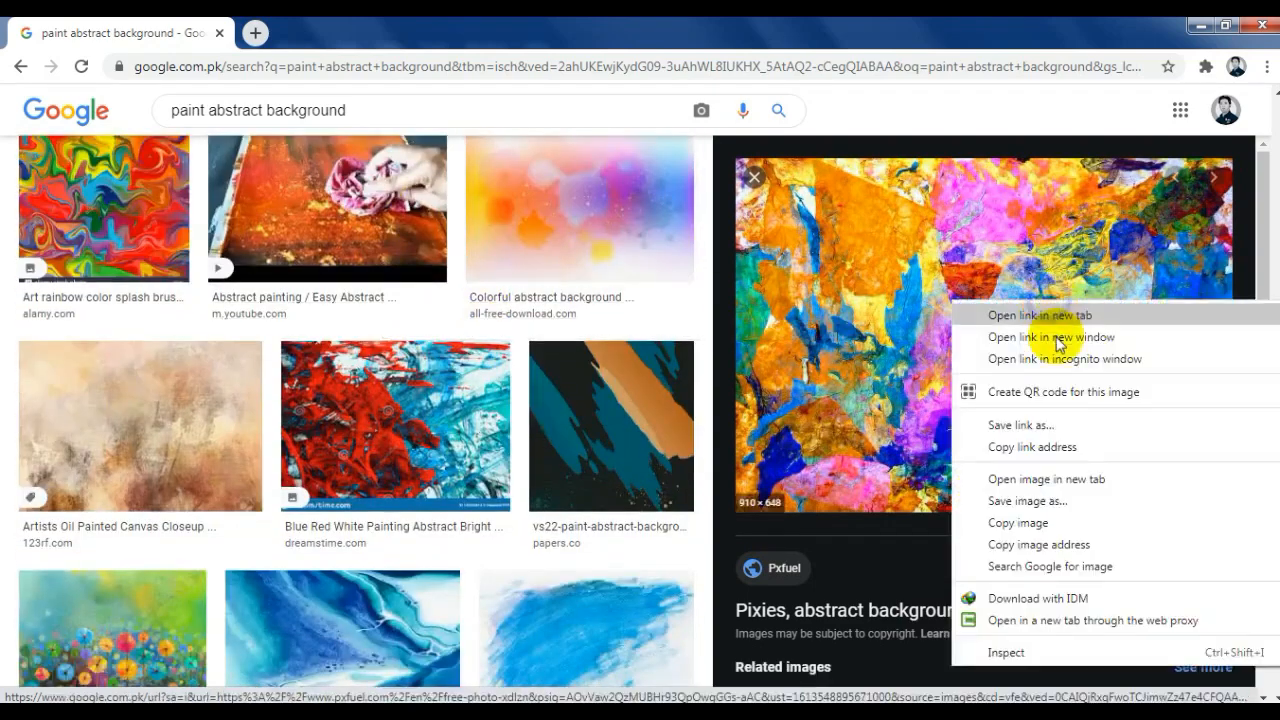
click(1014, 523)
key(alt+Tab)
key(ctrl+v)
shift+click(430, 422)
key(c)
key(e)
Step: Rotate the pasted painting 90 degrees and stretch it to about 12.2 × 12.64 in to cover the duplicated tree
double_click(454, 398)
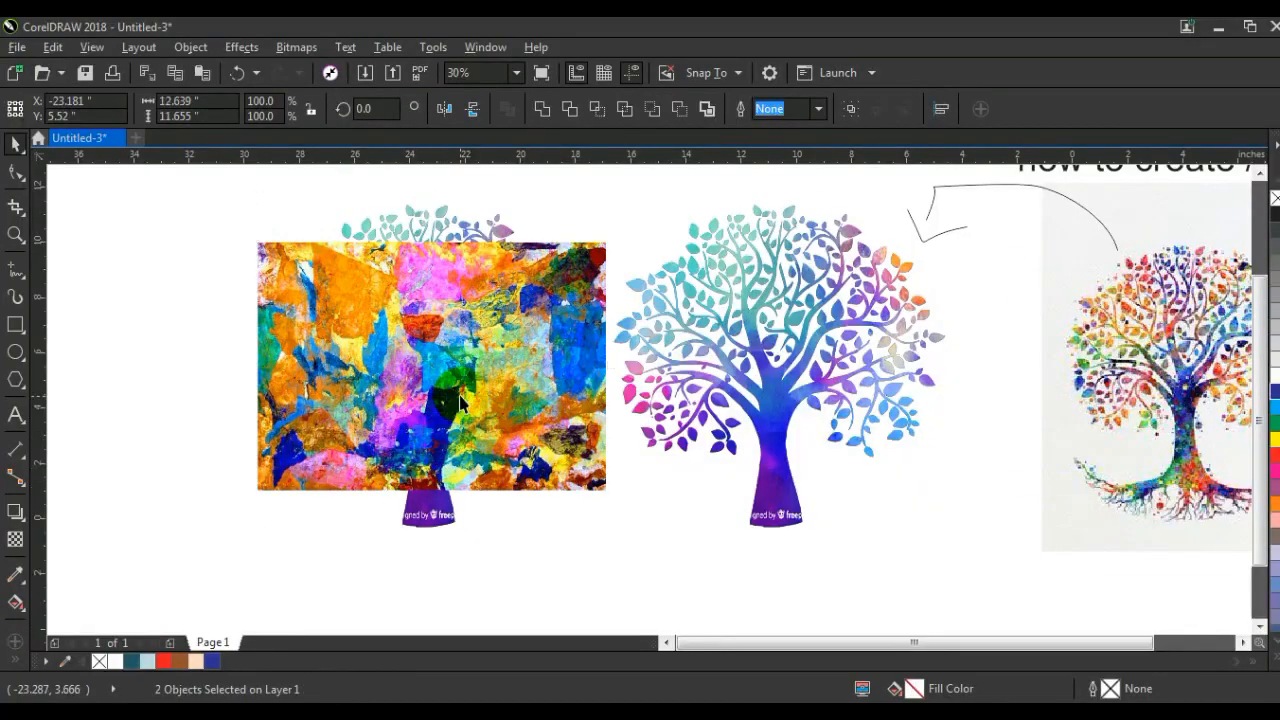
drag(618, 500, 488, 303)
drag(573, 368, 607, 360)
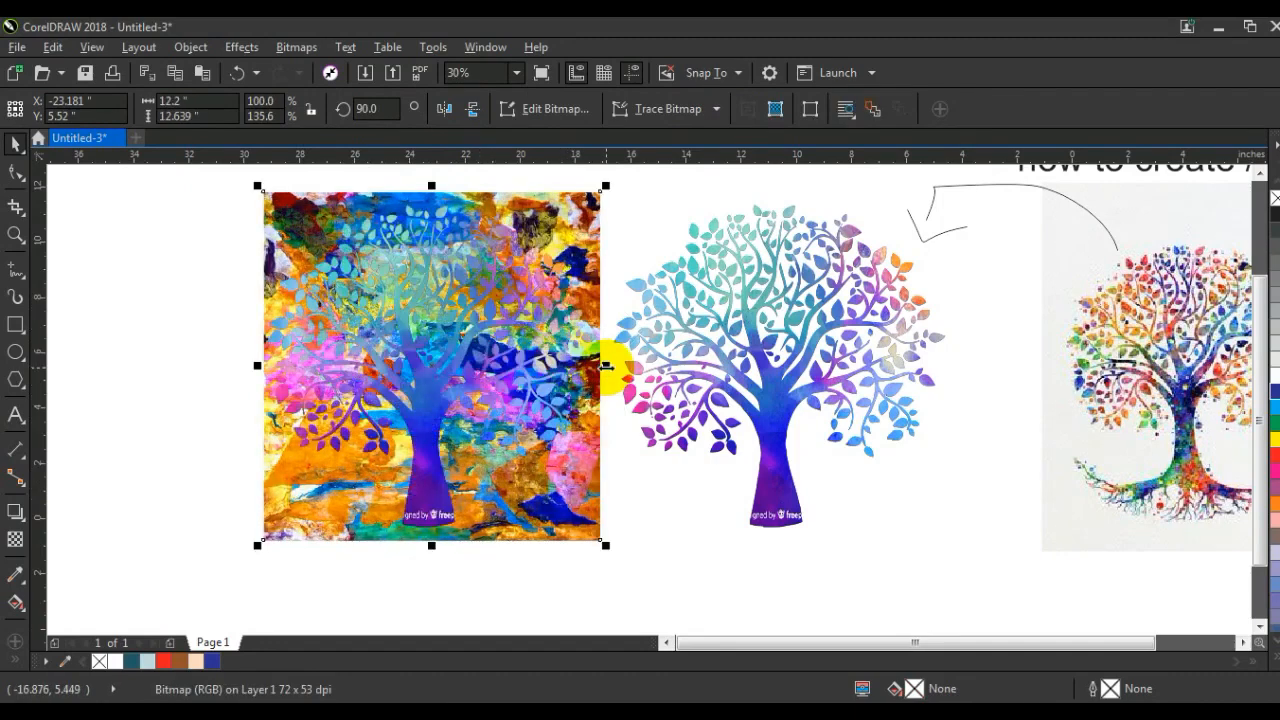
Step: PowerClip the multicolored abstract painting inside the duplicated tree
click(191, 47)
mouse_move(265, 212)
click(507, 218)
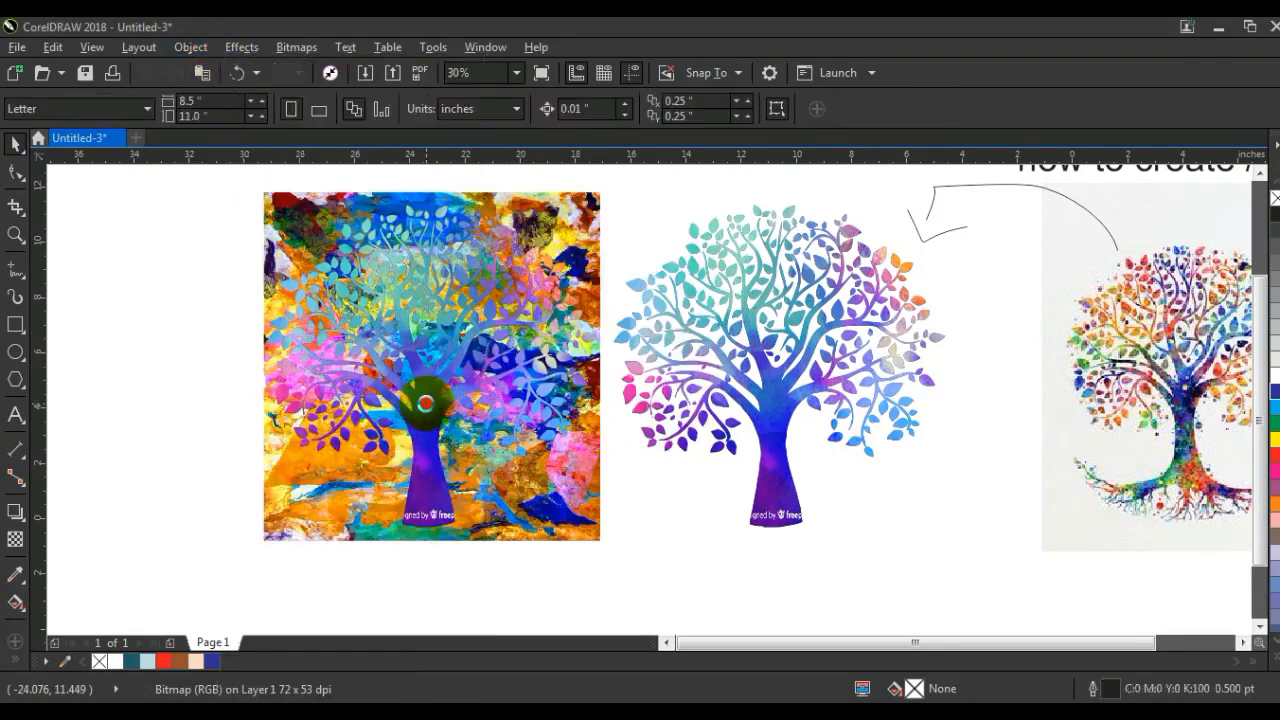
click(425, 403)
click(140, 387)
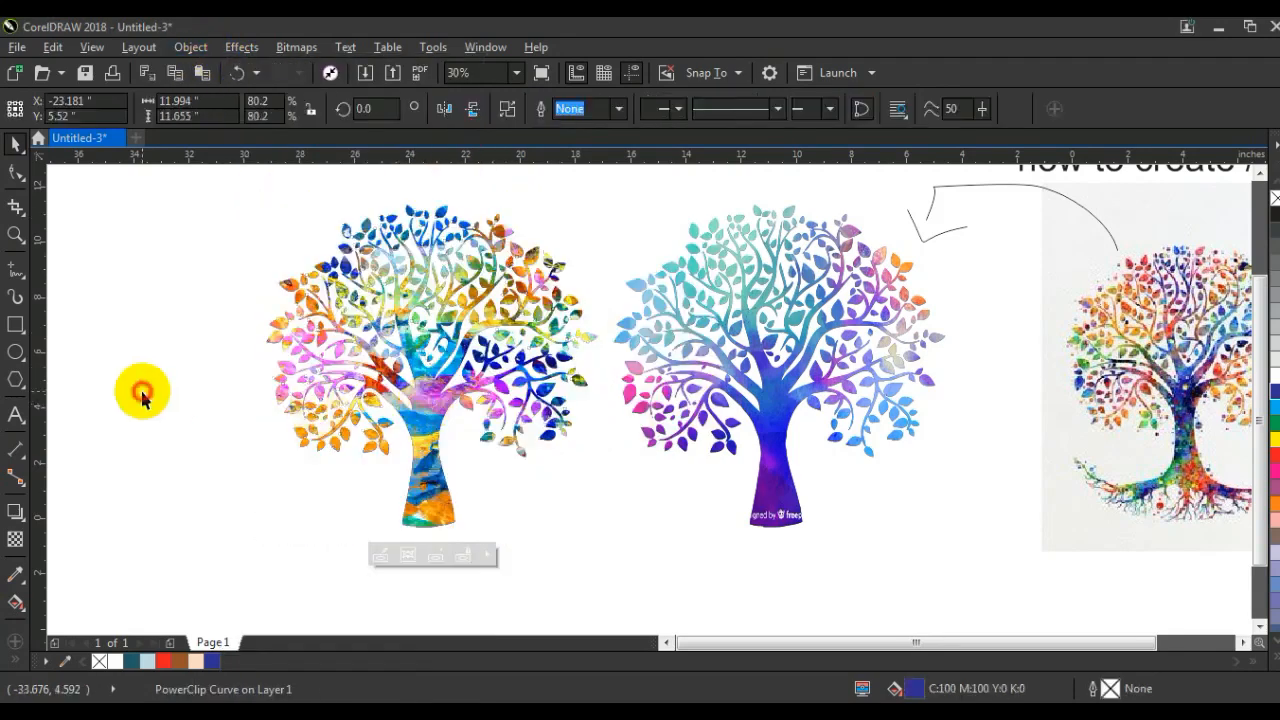
Step: Draw a rectangle about 11.67 × 17.2 in around the newly filled tree, with extra space above its crown
click(15, 325)
scroll(337, 343, down, 2)
drag(317, 454, 472, 210)
key(space)
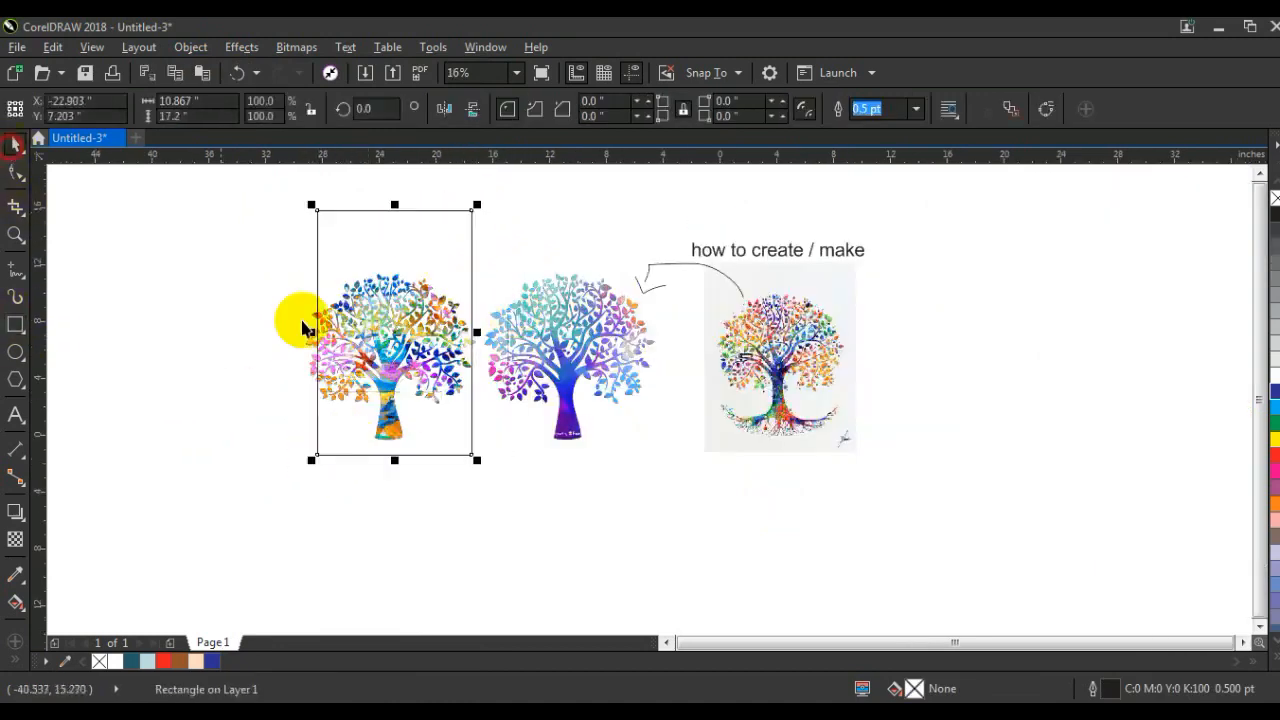
drag(309, 333, 298, 326)
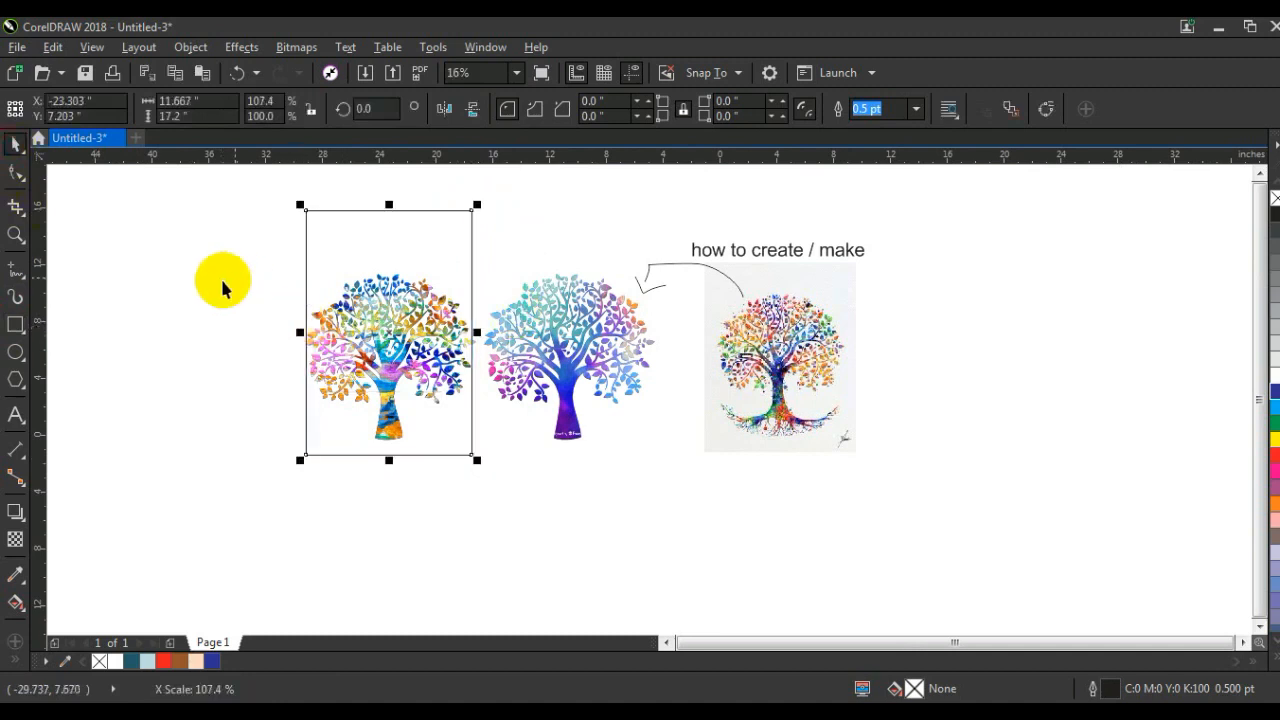
Step: Fill the rectangle with black and send it behind the tree
click(1276, 658)
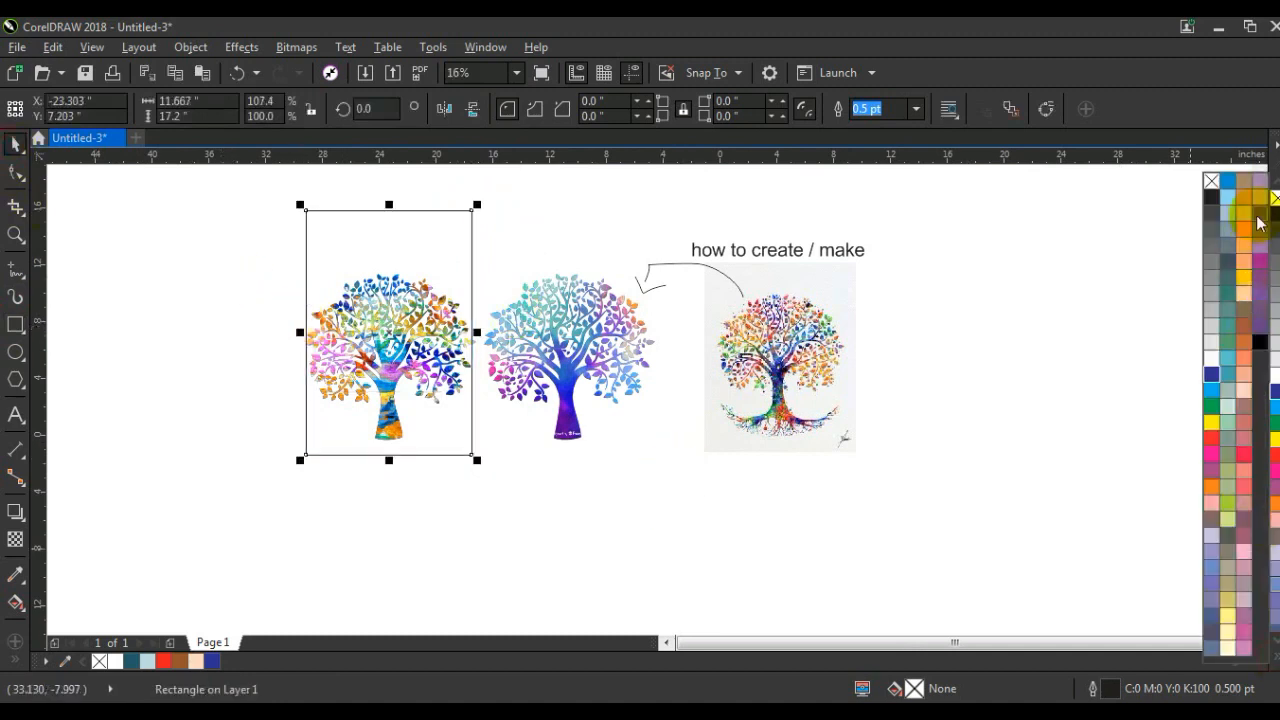
click(1264, 327)
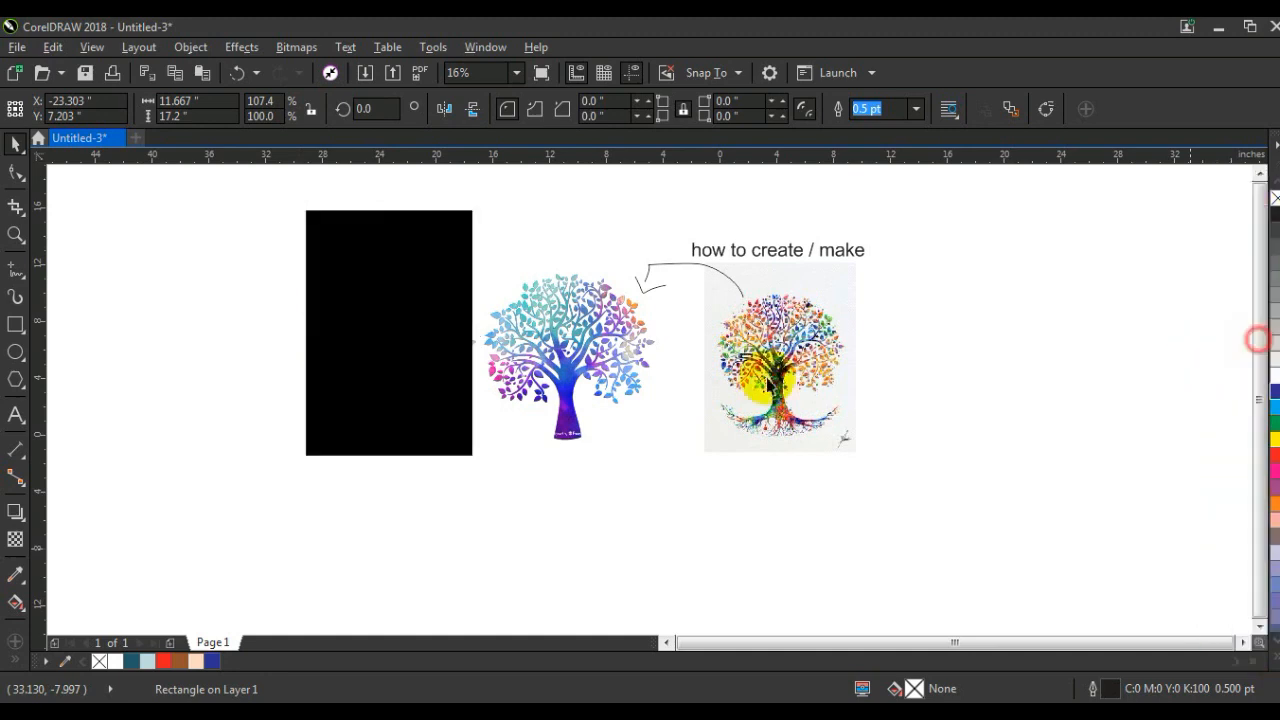
key(shift+Page_Down)
scroll(480, 428, up, 2)
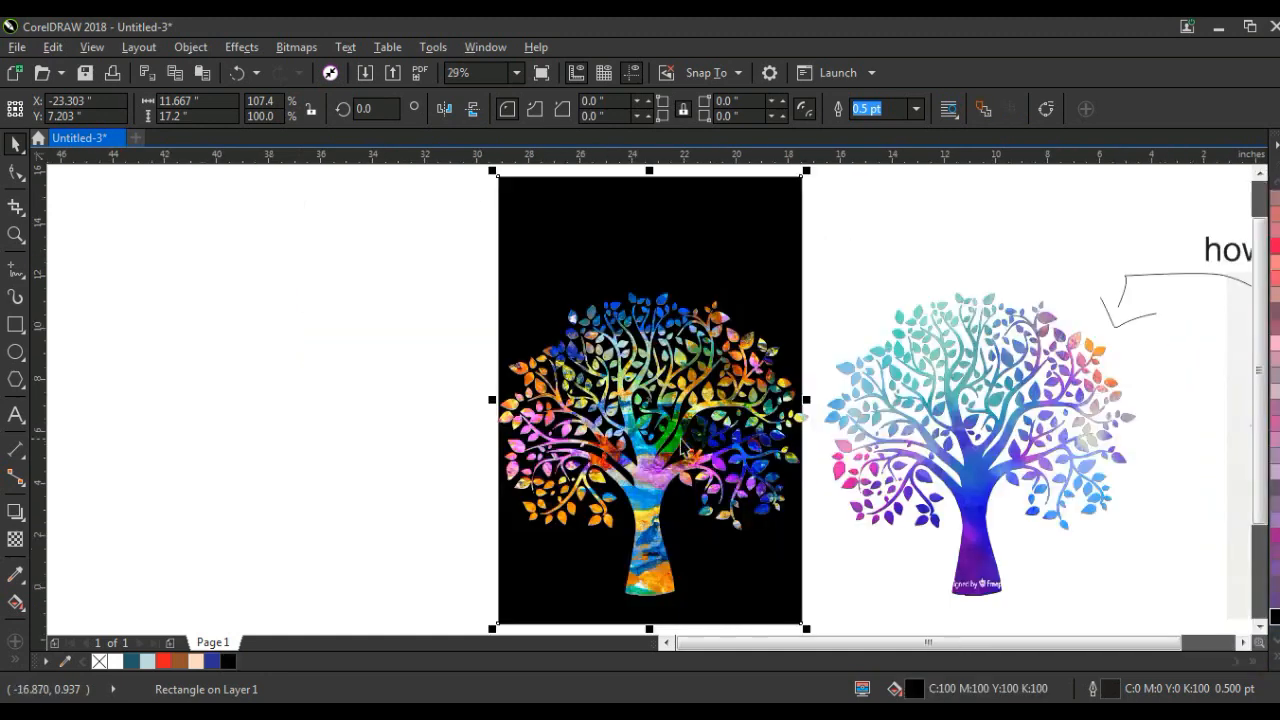
Step: Scale the multicolored tree down to about 11.44 × 11.12 in and center it horizontally on the black rectangle
click(685, 430)
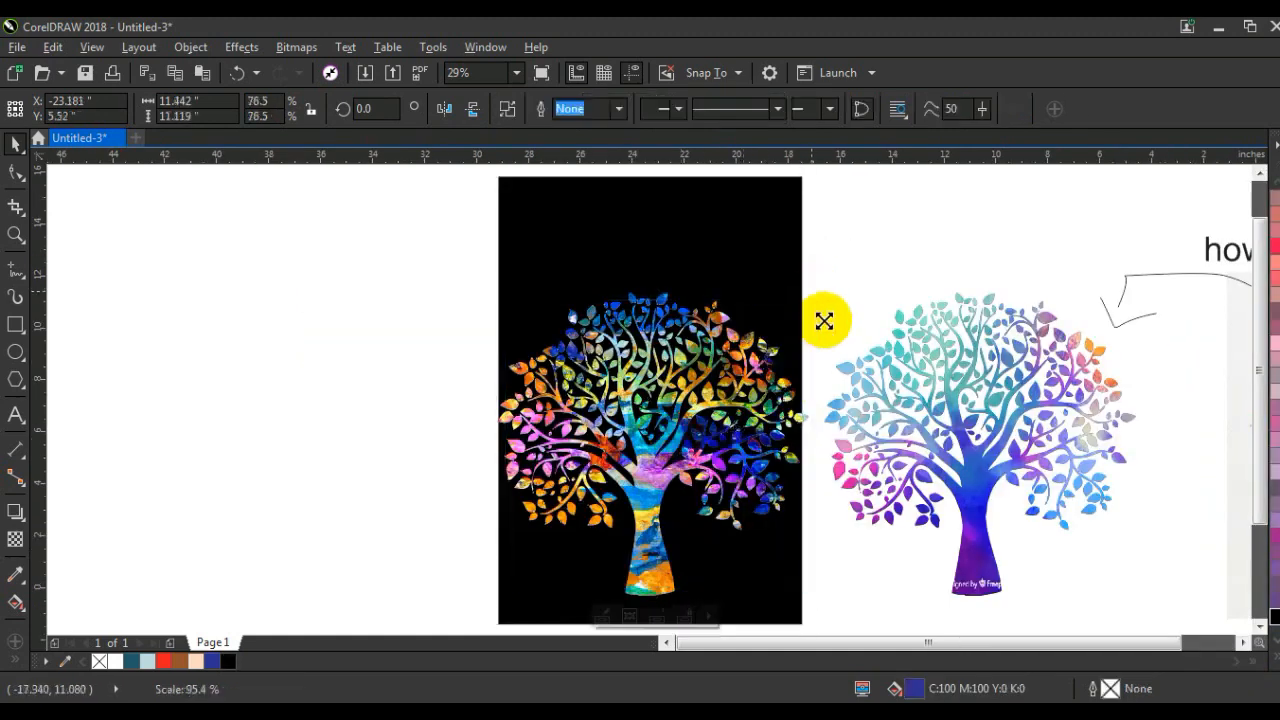
shift+click(745, 250)
key(Escape)
Step: Place a copy of the black rectangle left of the original and center a copy of the blue-purple tree horizontally on it
drag(749, 218, 382, 217)
right_click(382, 217)
right_click(253, 397)
drag(1005, 417, 302, 401)
shift+click(370, 266)
key(c)
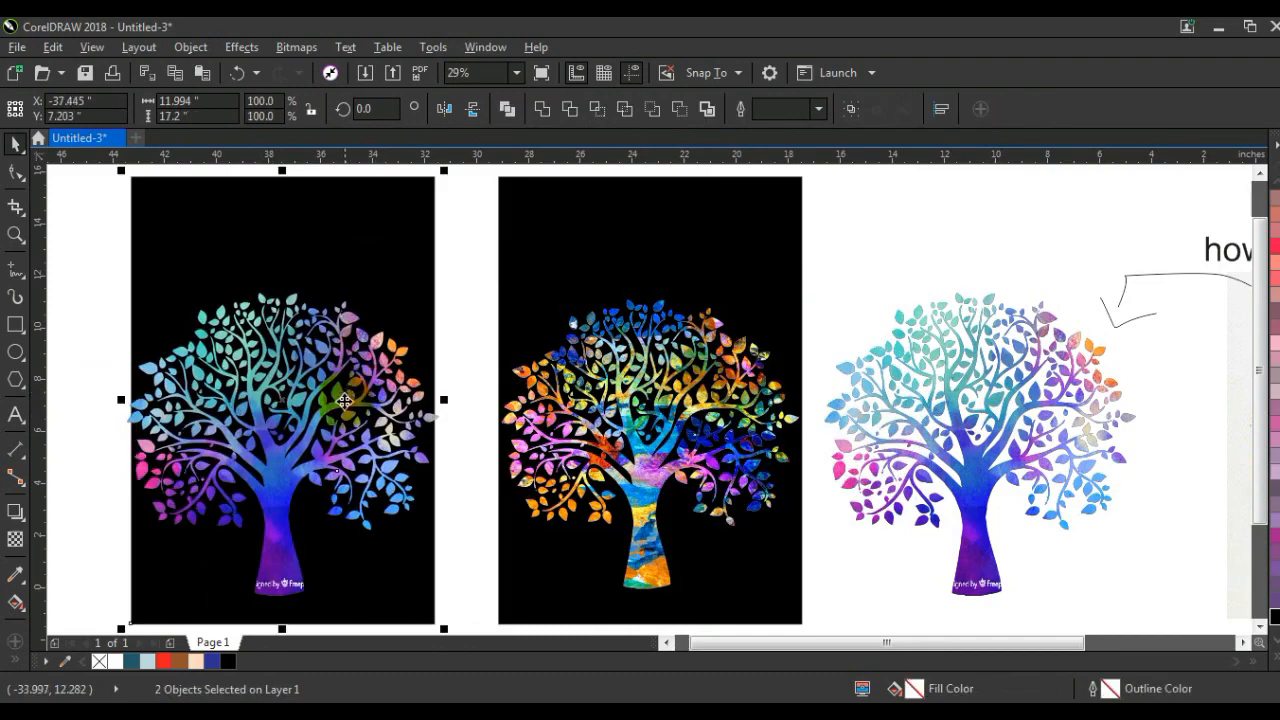
Step: Move both trees on the black rectangles down together so their trunks reach just past the rectangles' lower edges
click(344, 400)
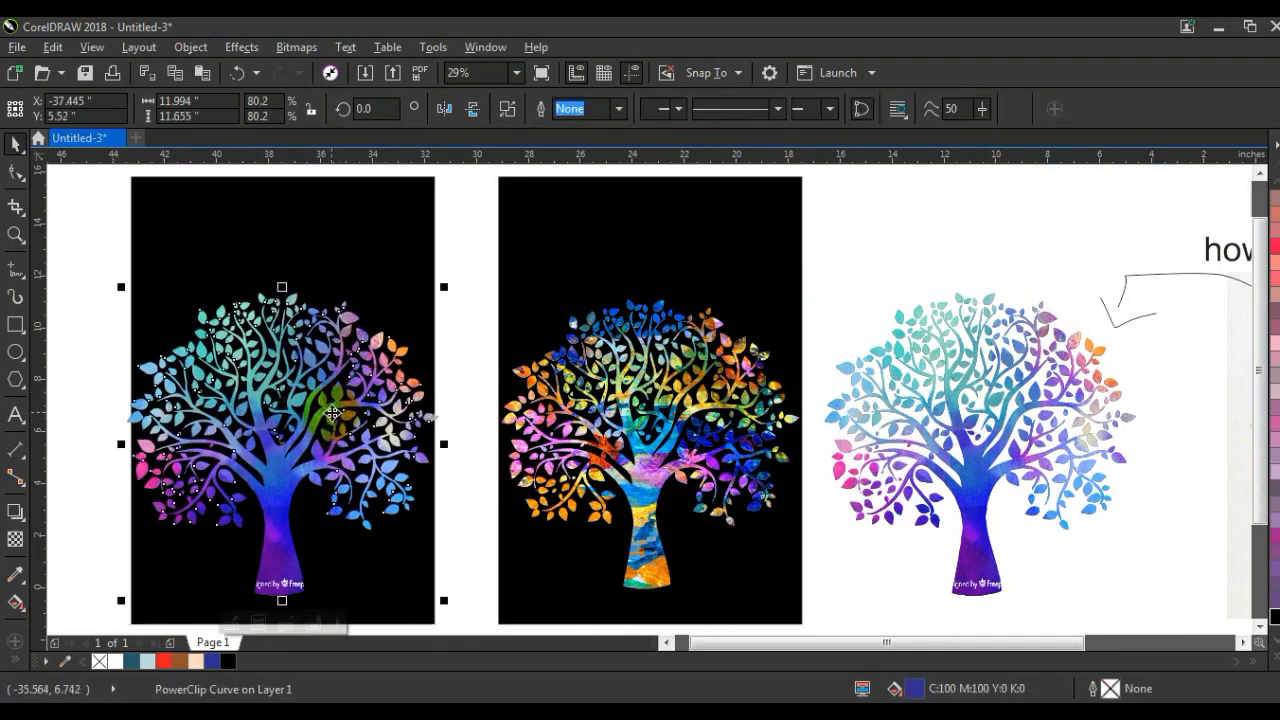
click(641, 460)
shift+click(284, 494)
drag(280, 473, 283, 514)
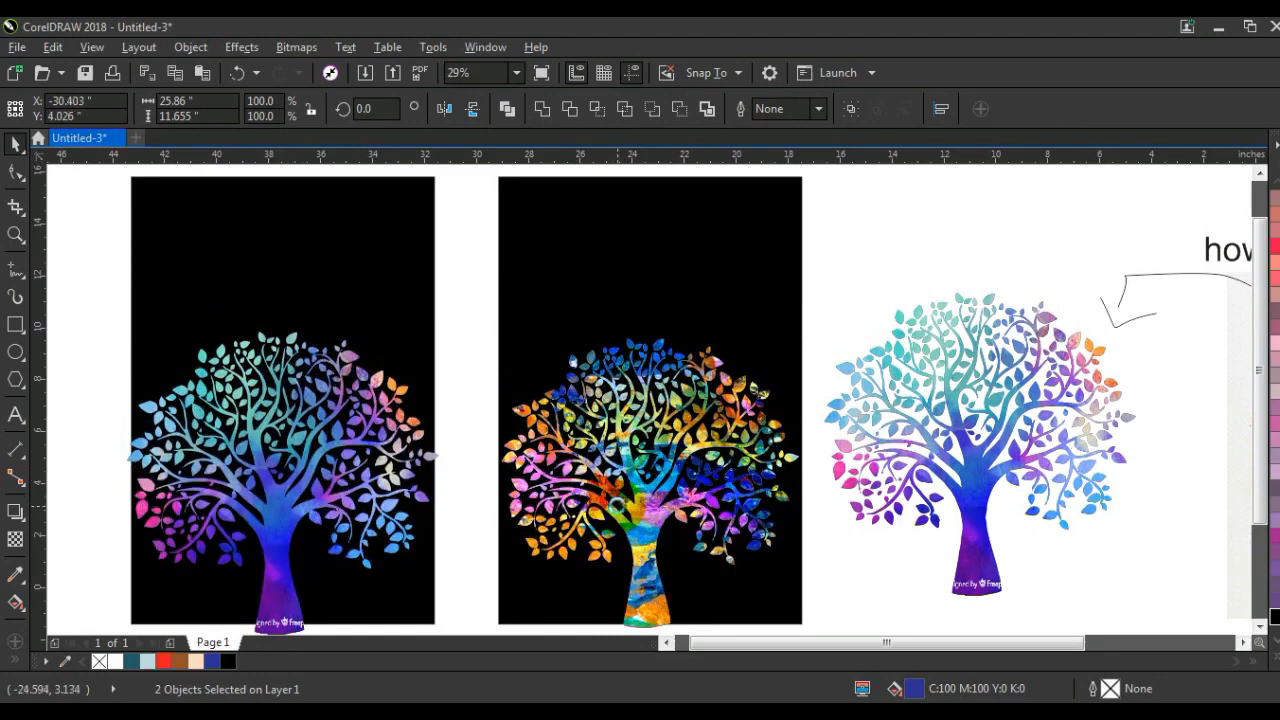
Step: PowerClip the blue-purple tree inside the black rectangle behind it
click(294, 486)
right_click(308, 452)
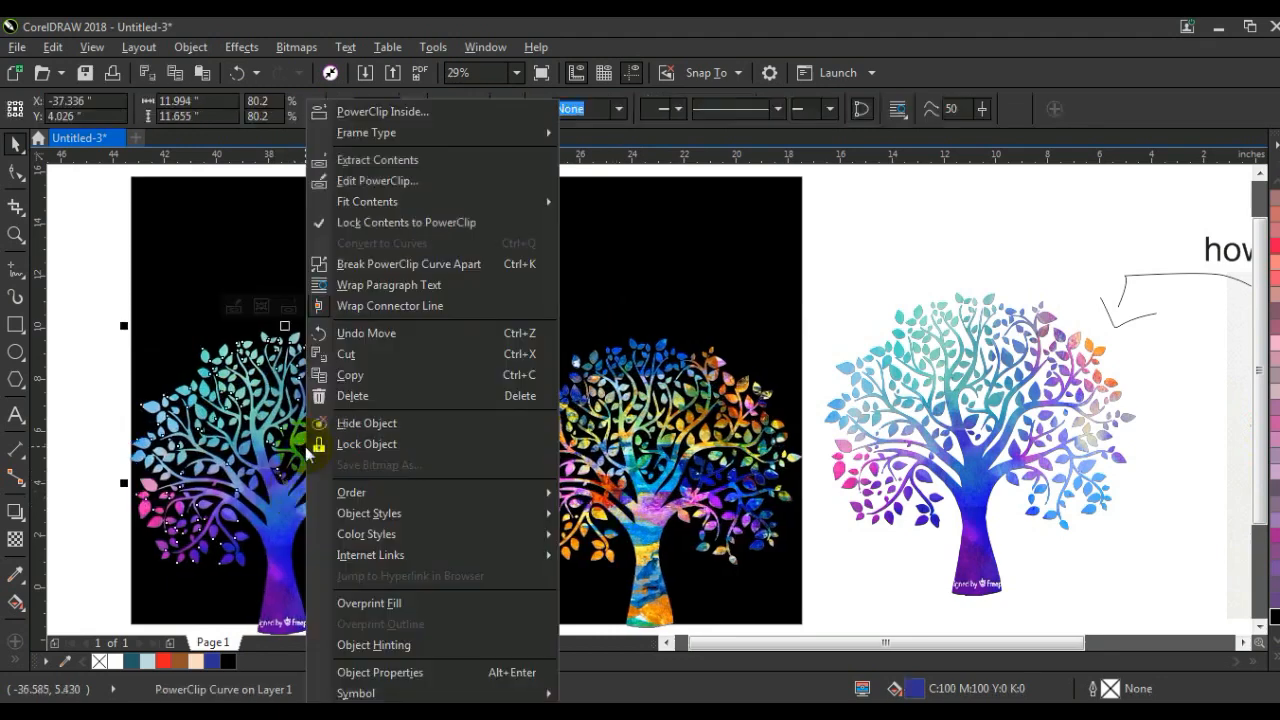
click(394, 114)
click(337, 237)
Step: PowerClip the multicolored tree inside its black rectangle and deselect everything
click(644, 400)
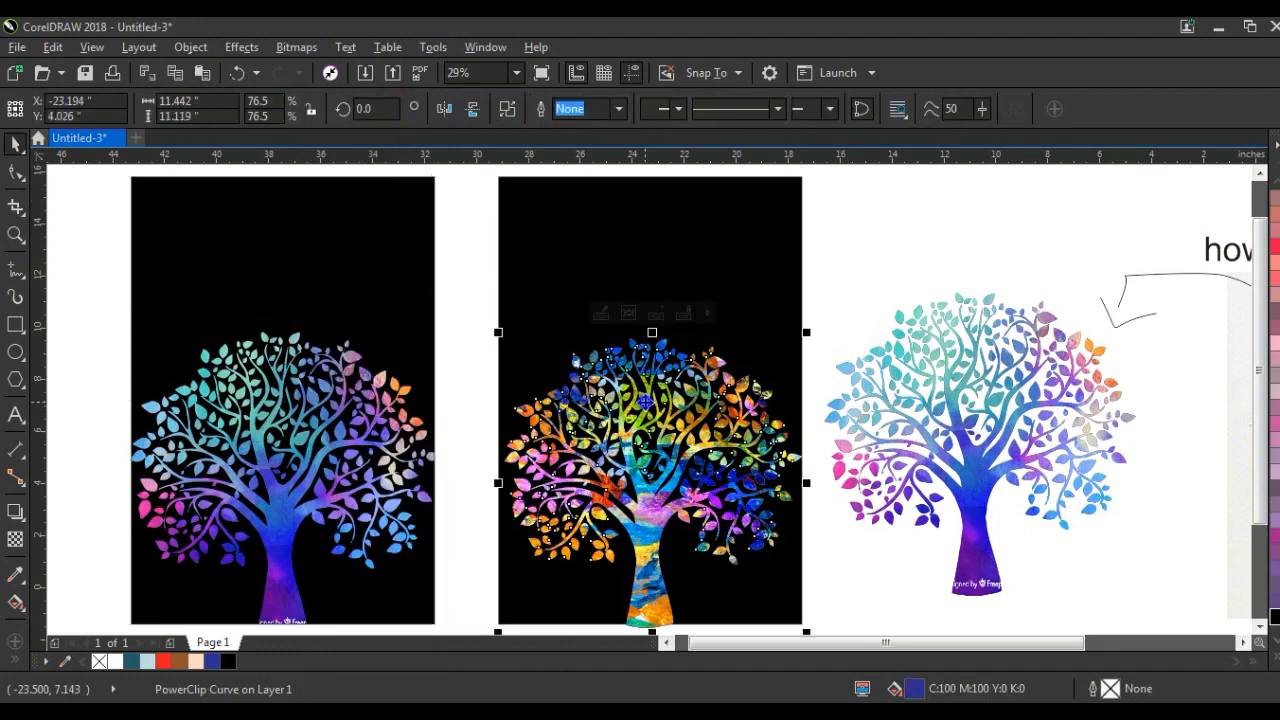
right_click(646, 402)
click(712, 112)
click(663, 216)
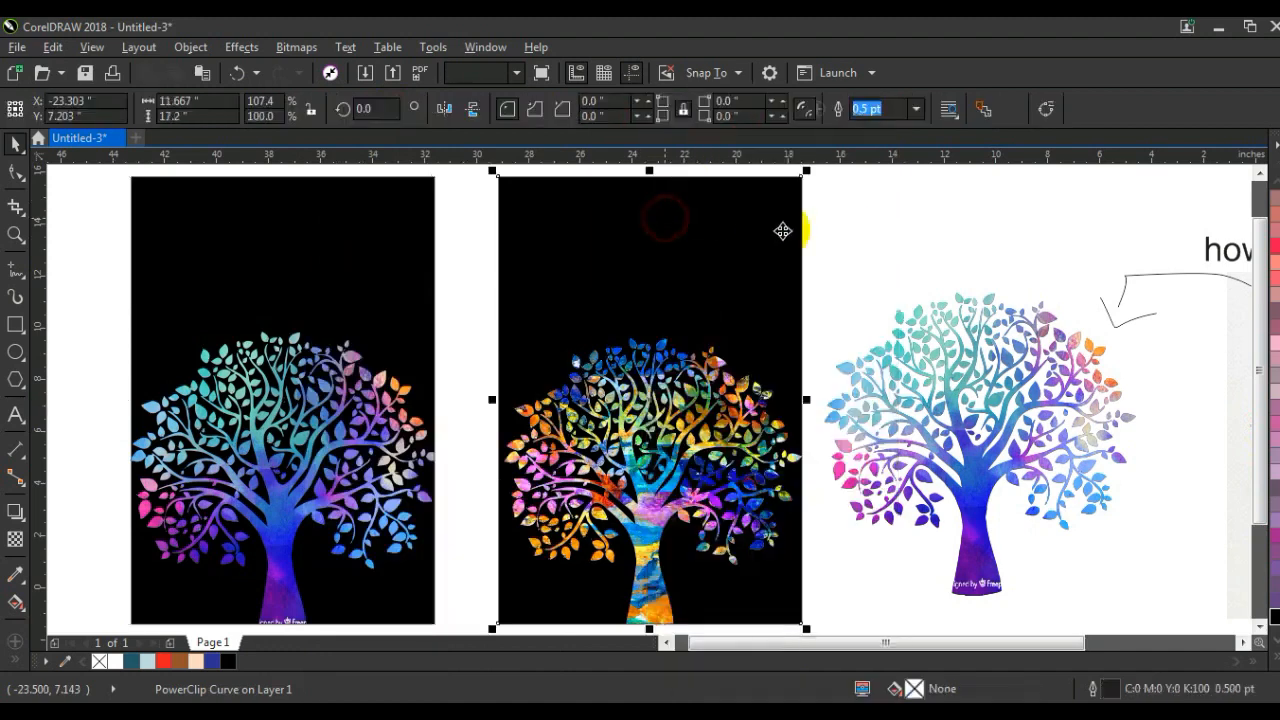
click(845, 230)
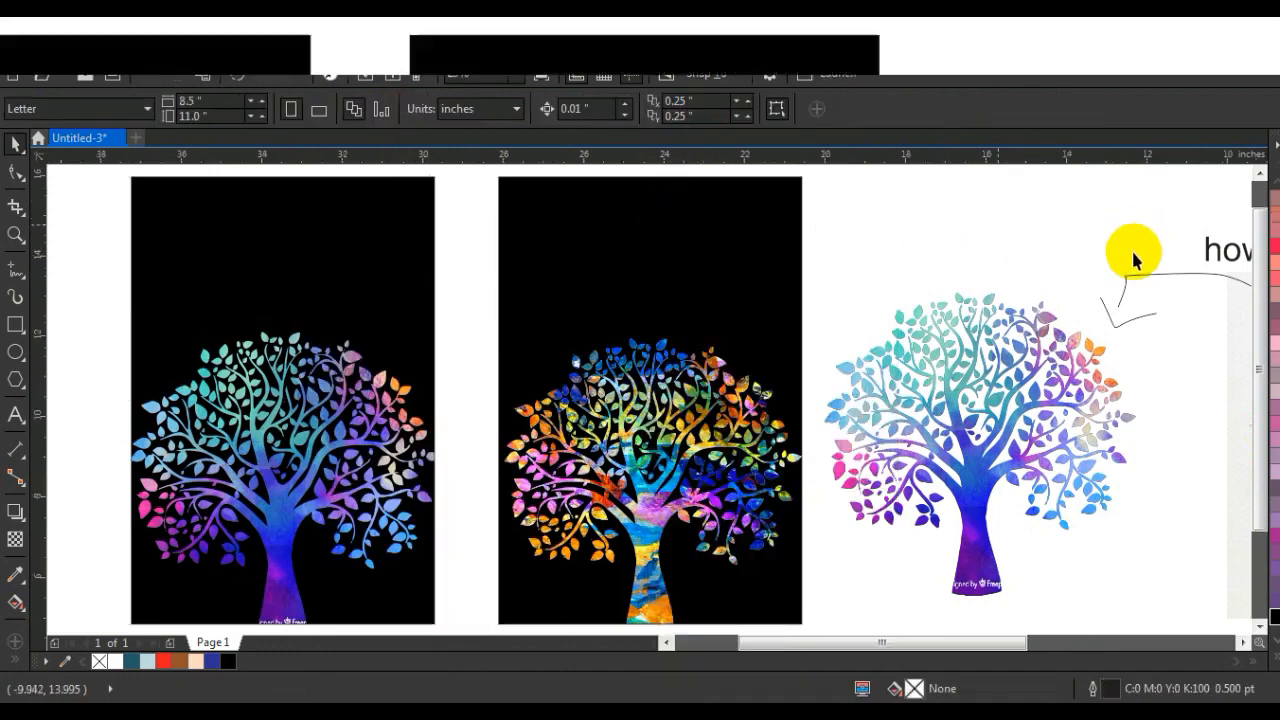